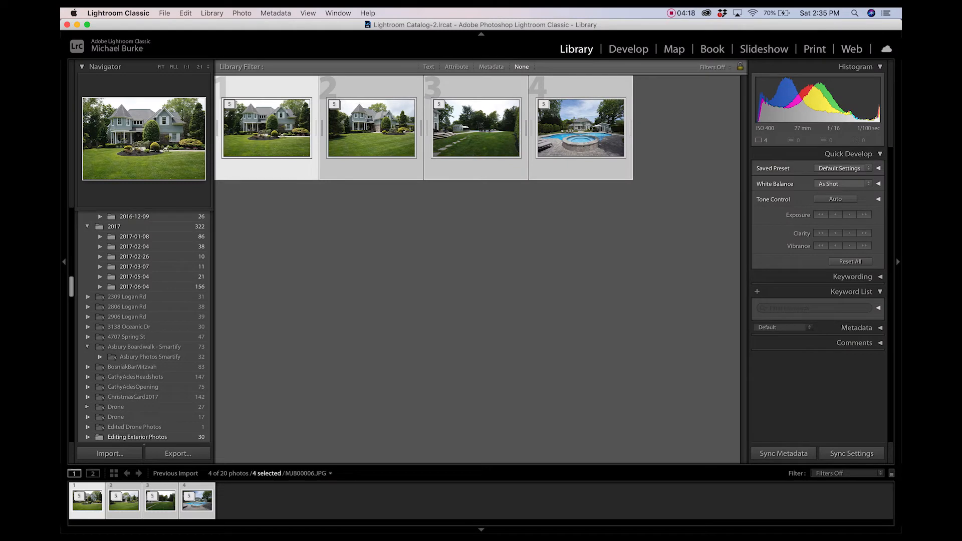
# Review the LR/Enfuse configuration, alignment, fusion and output settings for the four selected stacks and run the batch exposure blend
pyautogui.click(164, 13)
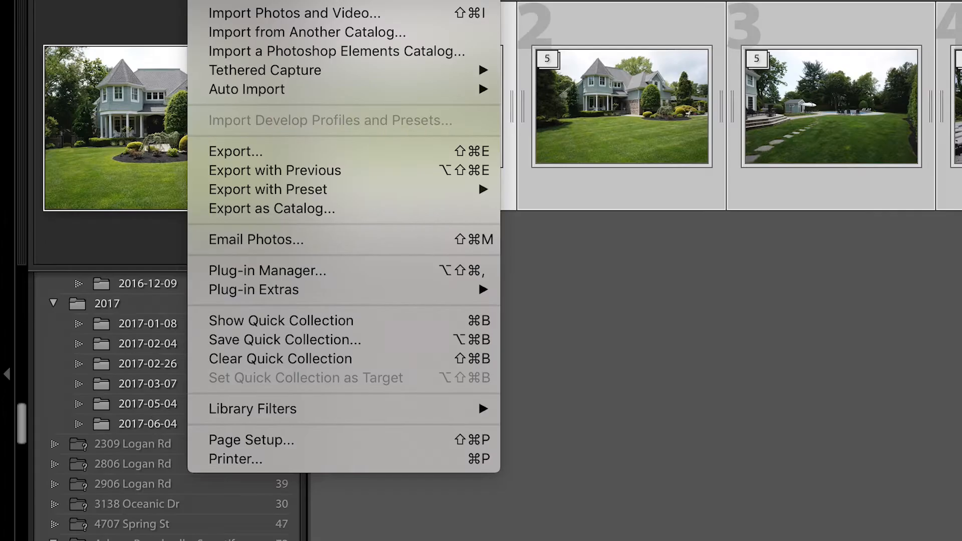
pyautogui.moveTo(344, 290)
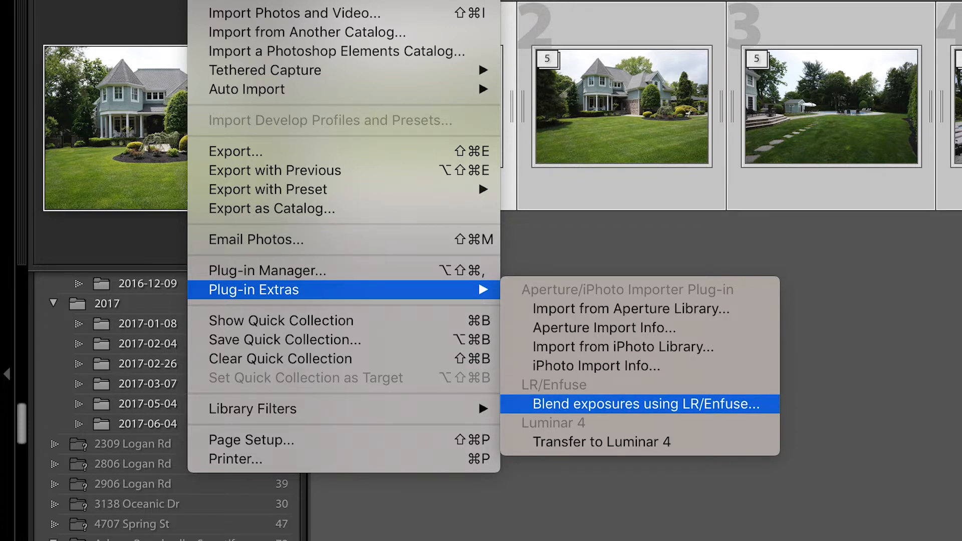
pyautogui.click(646, 404)
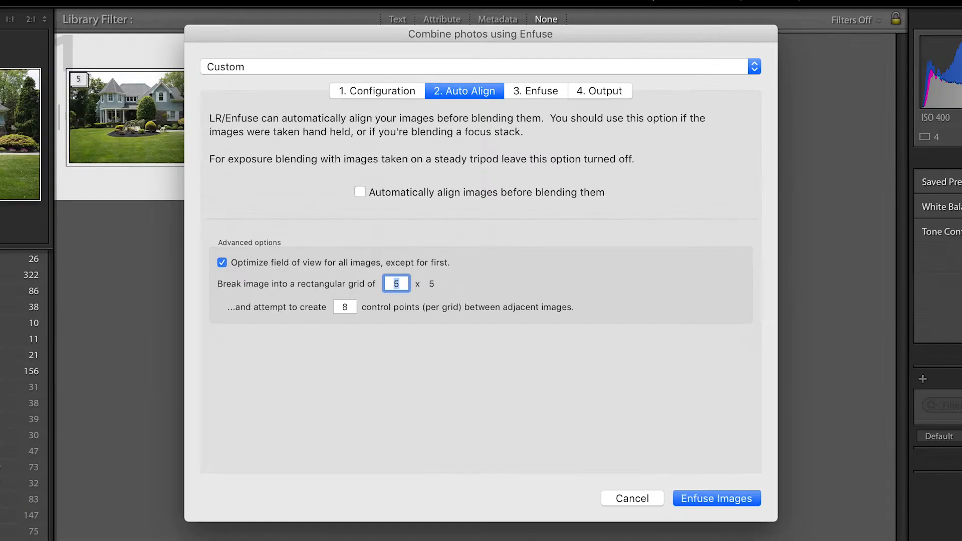
pyautogui.click(376, 91)
pyautogui.click(465, 90)
pyautogui.click(536, 91)
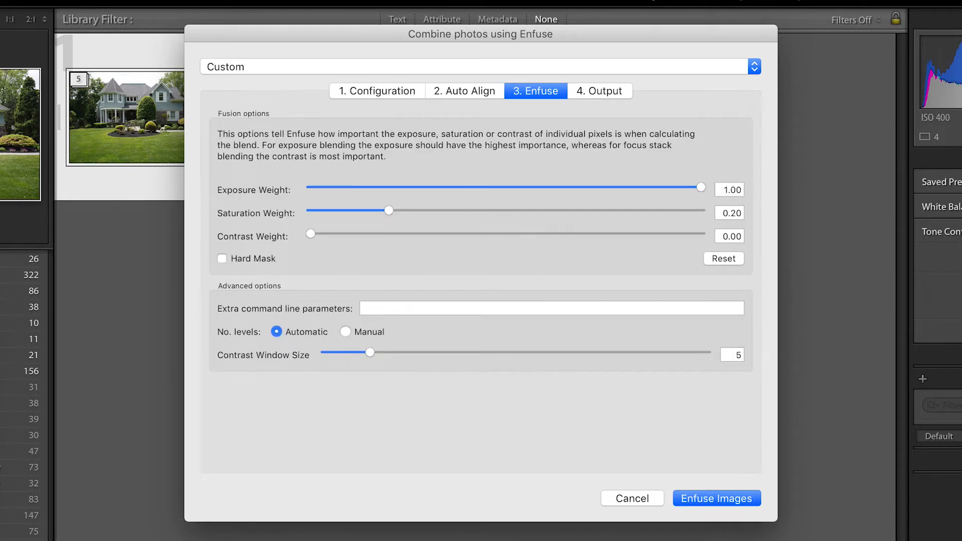
pyautogui.click(599, 91)
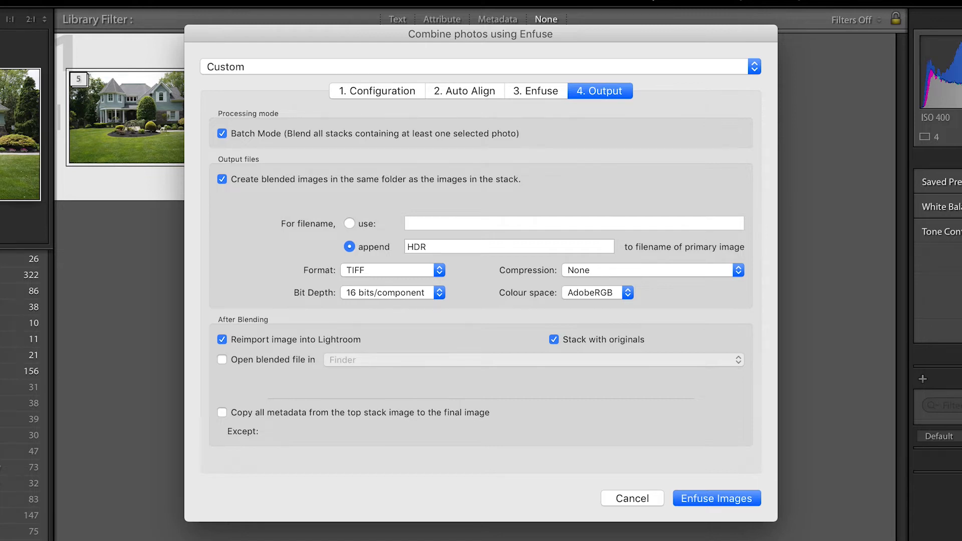
pyautogui.press('Return')
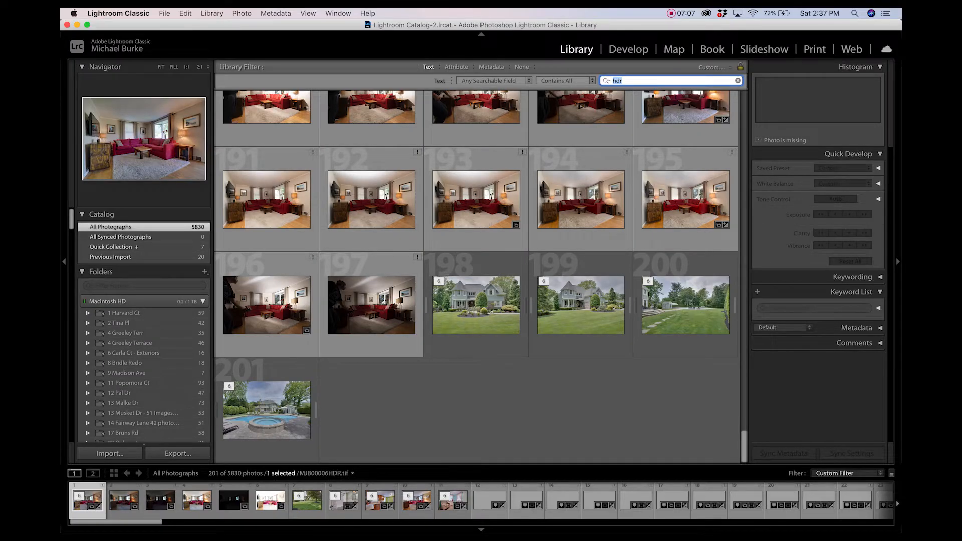
# Select the four blended exterior HDR photos and create a collection named Exteriors that includes them
pyautogui.click(476, 305)
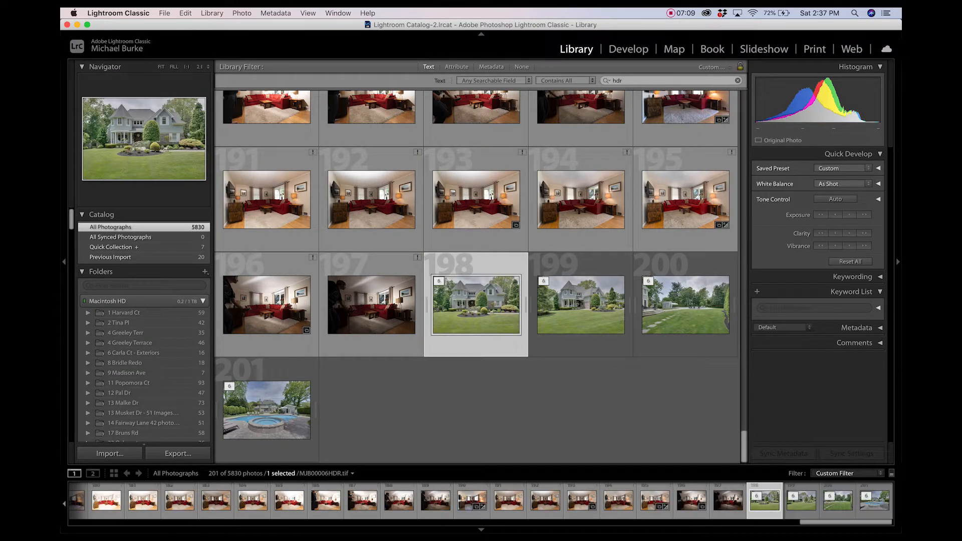
pyautogui.keyDown('shift'); pyautogui.click(267, 410); pyautogui.keyUp('shift')
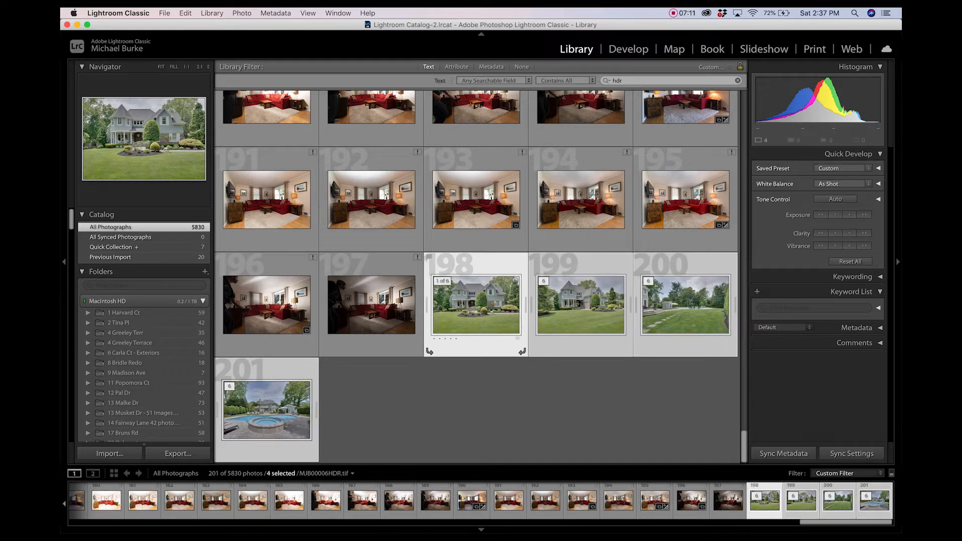
pyautogui.press('super+n')
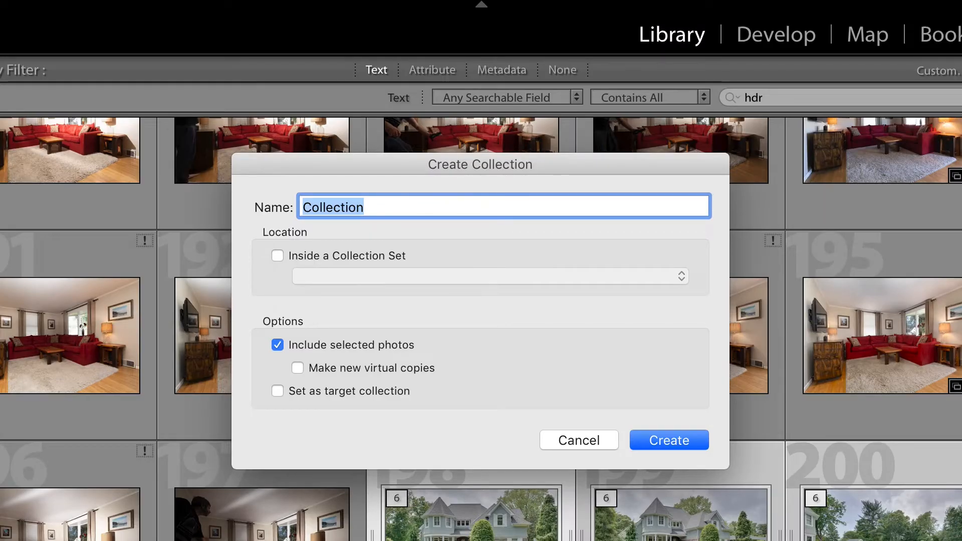
pyautogui.write('Exteriors')
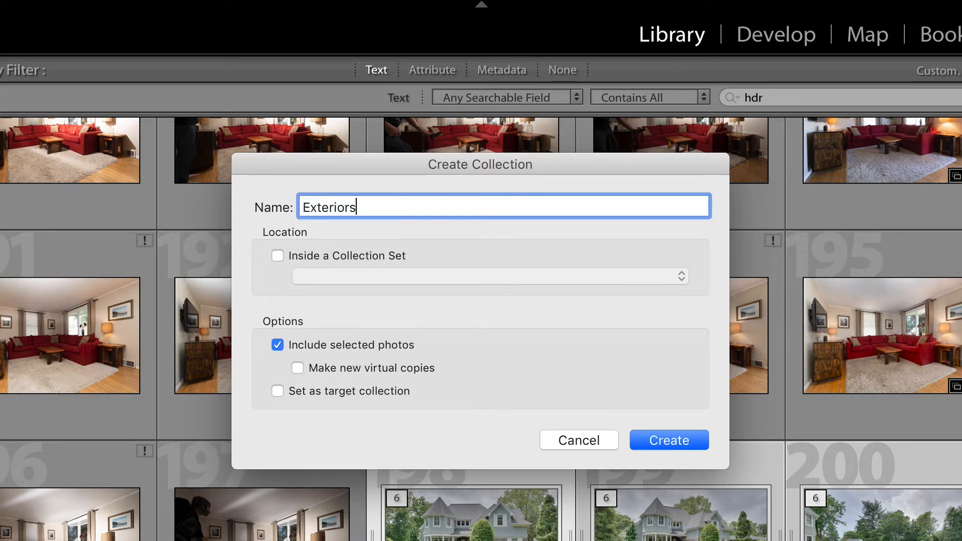
pyautogui.press('Return')
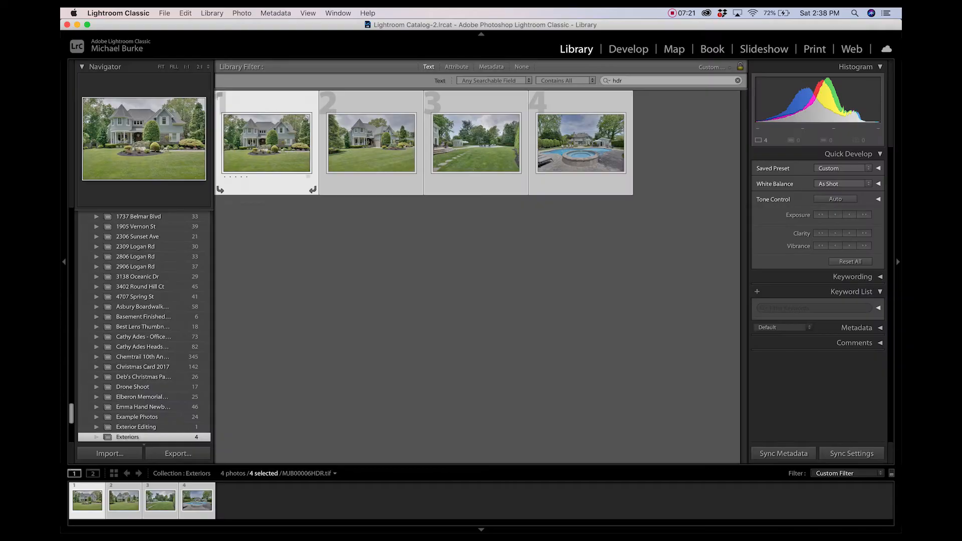
# Clear the selection and open the first photo of the Exteriors collection, the house front, for developing
pyautogui.press('super+d')
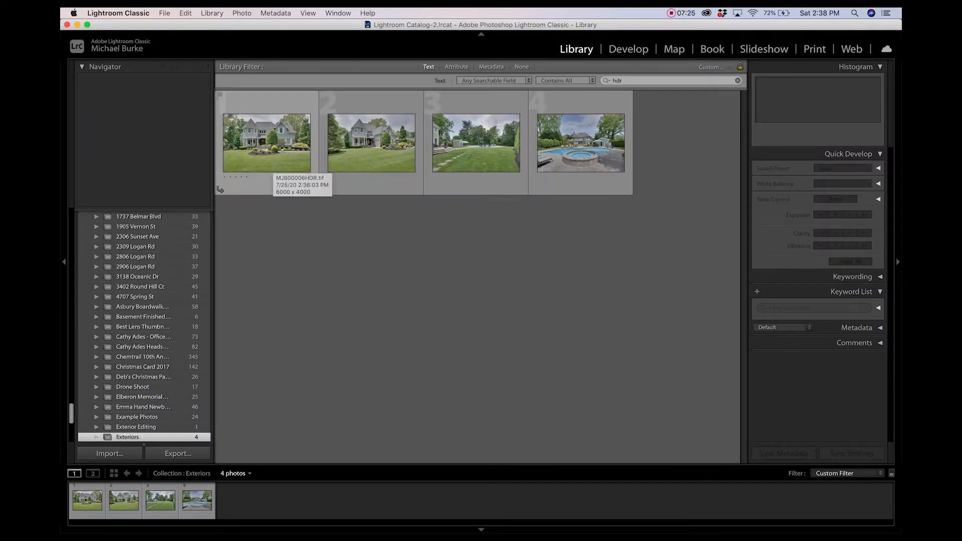
pyautogui.doubleClick(271, 168)
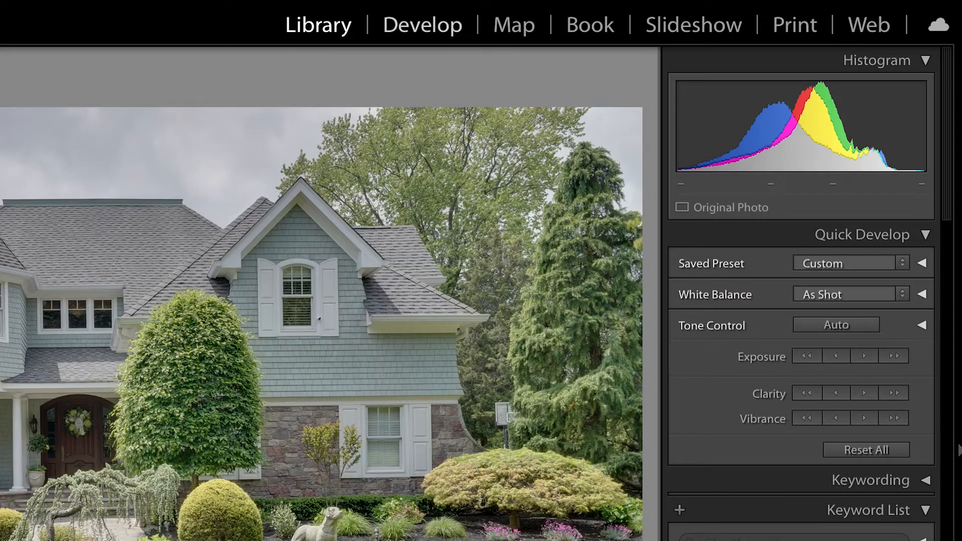
pyautogui.press('d')
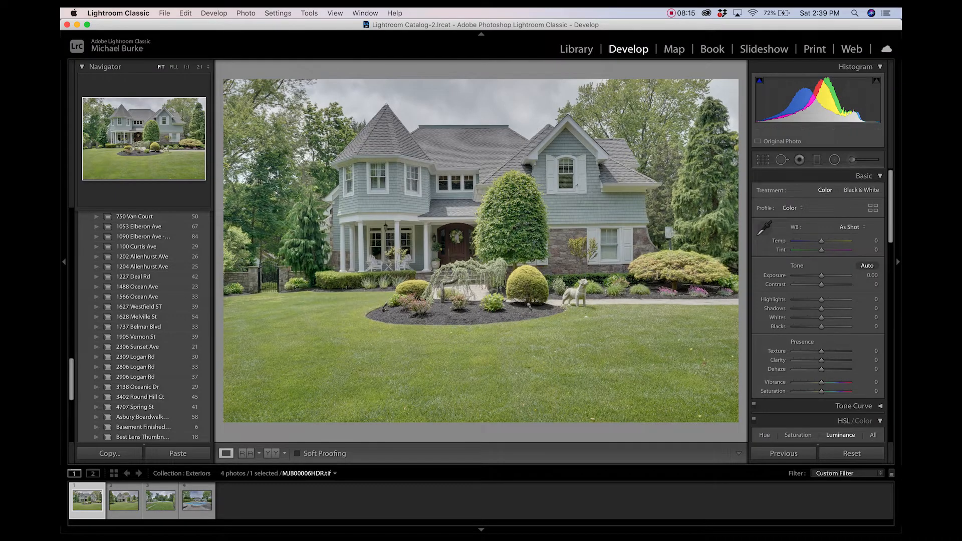
# Apply Auto tone, refine to Exposure +0.15, Contrast +32, Highlights −68, Shadows +29, Whites +25, Blacks −61, Clarity +19, and compare with the original
pyautogui.click(867, 266)
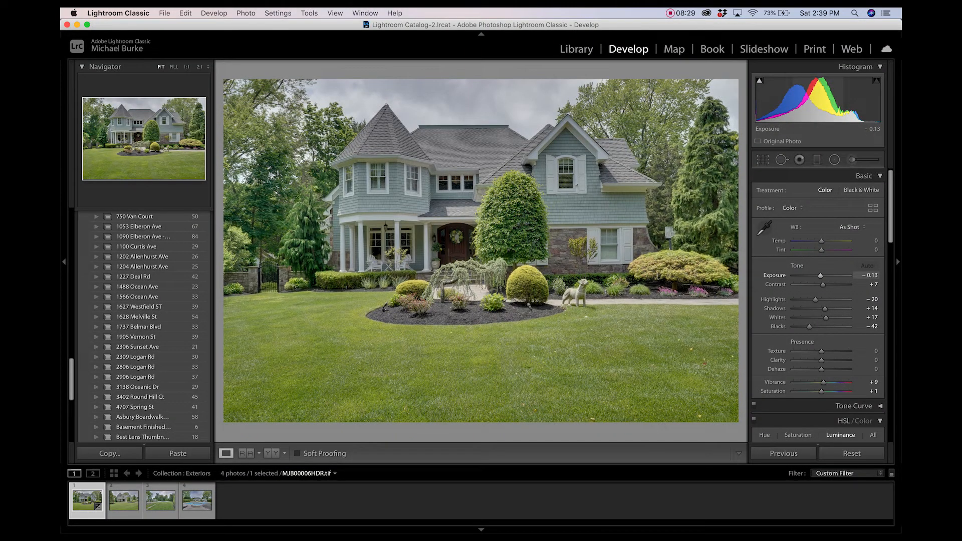
pyautogui.moveTo(821, 276); pyautogui.dragTo(828, 324)
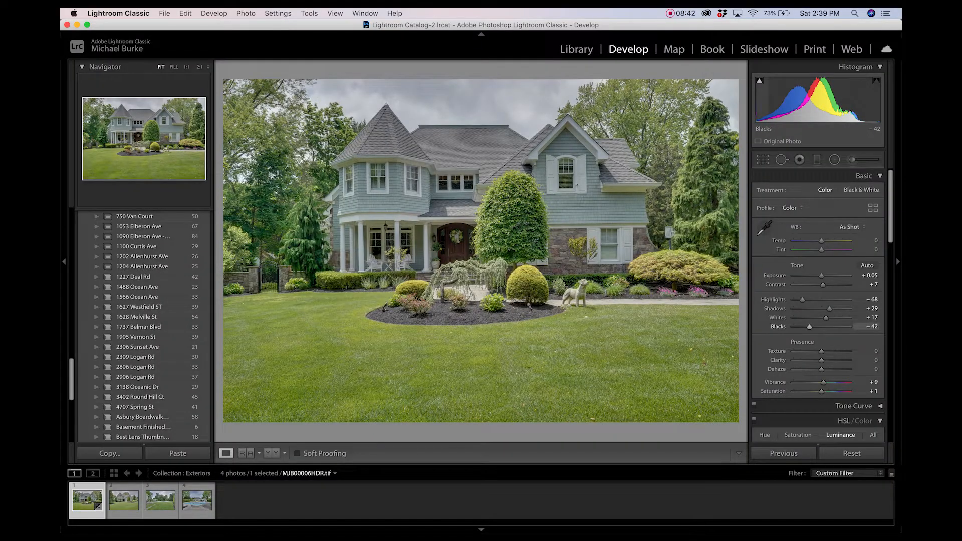
pyautogui.moveTo(809, 327); pyautogui.dragTo(804, 326)
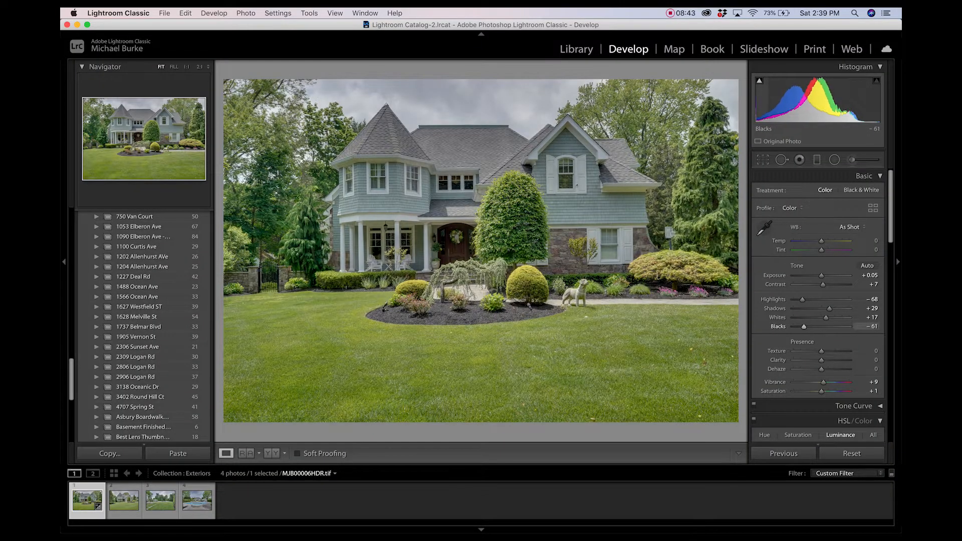
pyautogui.moveTo(824, 284); pyautogui.dragTo(831, 284)
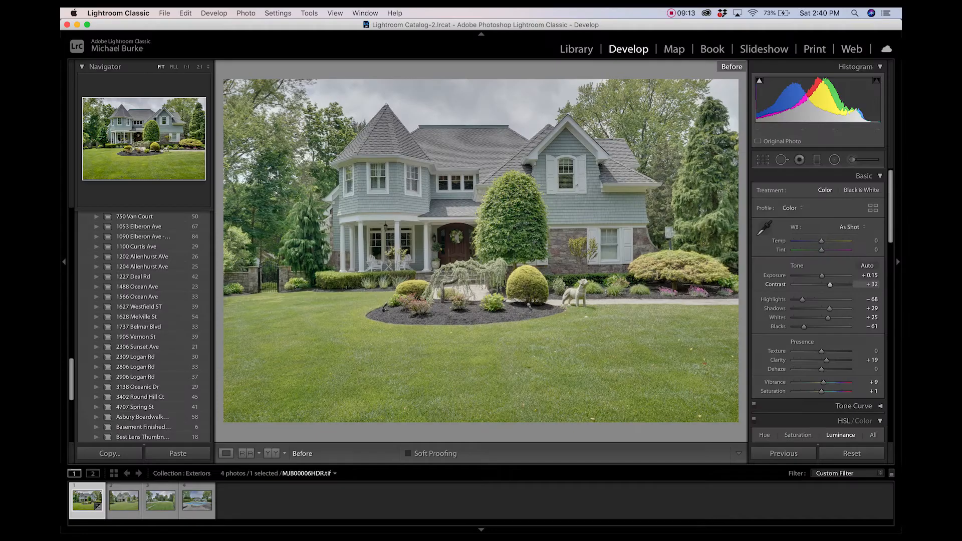
pyautogui.press('\\')
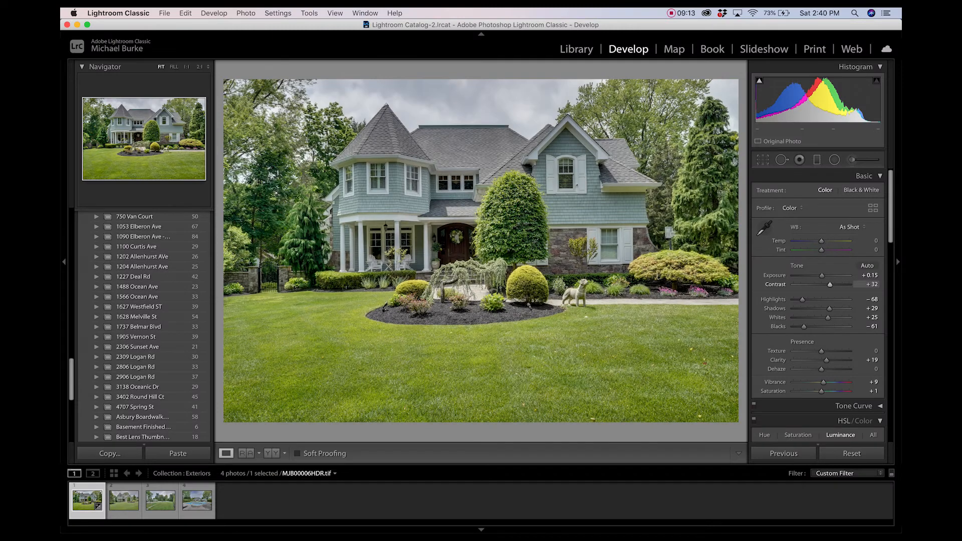
# Raise the photo's overall Saturation to +9
pyautogui.press(',')
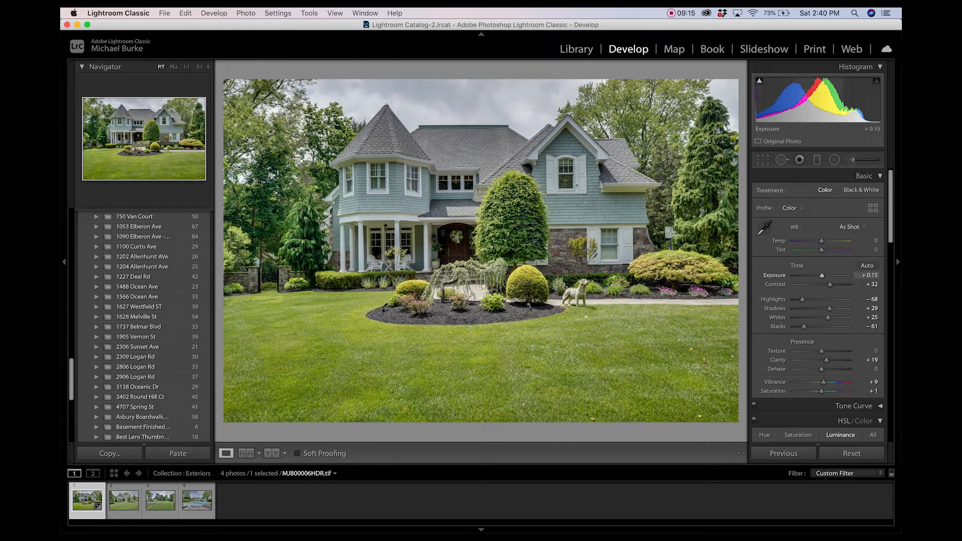
pyautogui.press('.')
pyautogui.press('.')
pyautogui.press('.')
pyautogui.press('.')
pyautogui.press('.')
pyautogui.press('.')
pyautogui.press('.')
pyautogui.press('.')
pyautogui.press('.')
pyautogui.press('.')
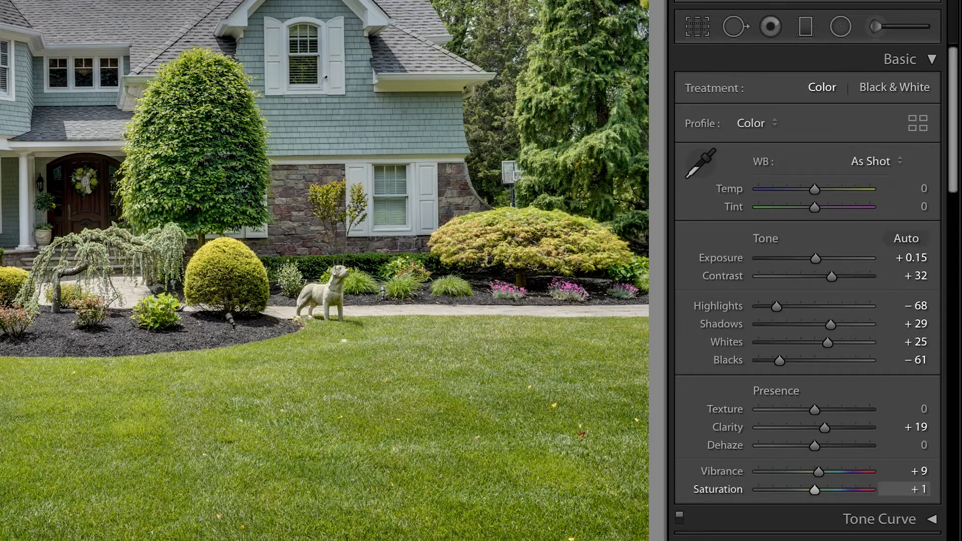
pyautogui.press('=')
pyautogui.press('=')
pyautogui.press('=')
pyautogui.press('=')
pyautogui.press('=')
pyautogui.press('=')
pyautogui.press('=')
pyautogui.press('=')
pyautogui.press('=')
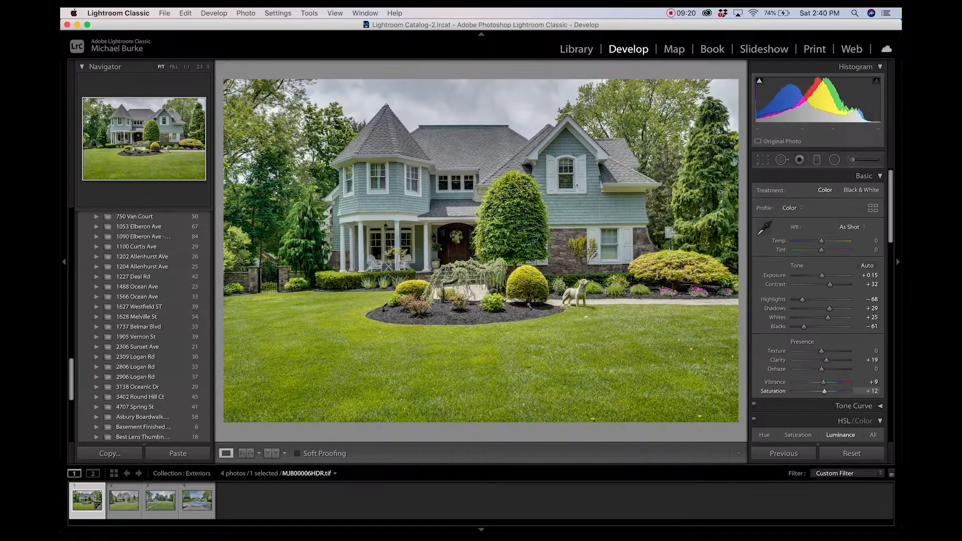
pyautogui.press('-')
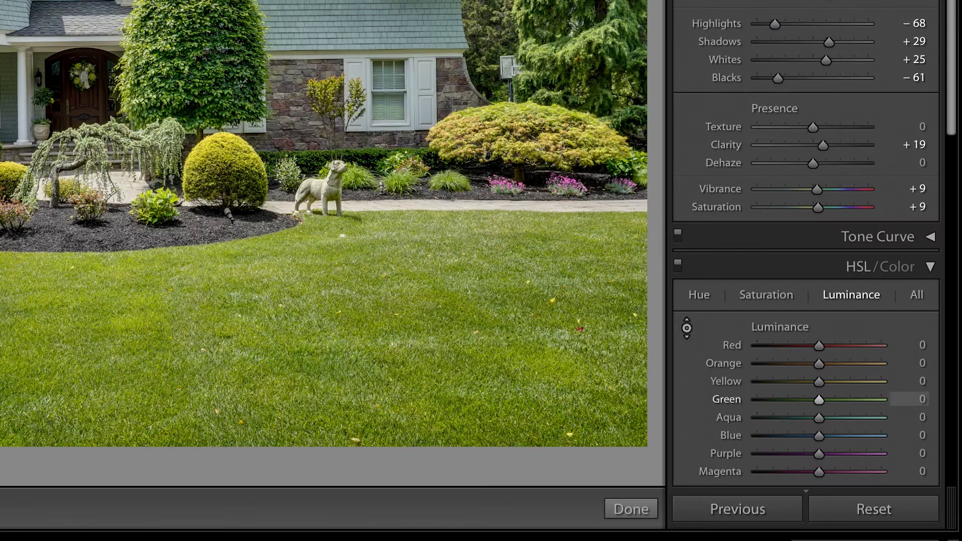
# Darken the lawn by lowering the luminance of its yellows and greens with the targeted adjustment tool
pyautogui.press('Down')
pyautogui.press('Down')
pyautogui.press('Down')
pyautogui.press('Down')
pyautogui.press('Down')
pyautogui.press('Down')
pyautogui.press('Down')
pyautogui.press('Down')
pyautogui.press('Down')
pyautogui.press('Down')
pyautogui.press('Down')
pyautogui.press('Down')
pyautogui.press('Down')
pyautogui.press('Down')
pyautogui.press('Down')
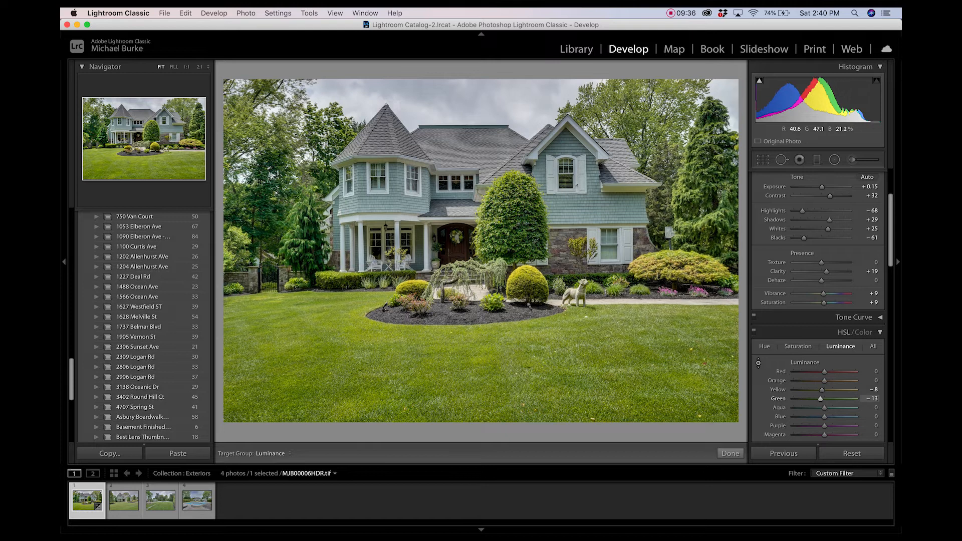
pyautogui.press('Down')
pyautogui.press('Down')
pyautogui.press('Down')
pyautogui.press('Down')
# Tune the hue of the lawn's yellows and greens with the targeted adjustment tool and set the Yellow saturation to −6
pyautogui.press('super+alt+shift+s')
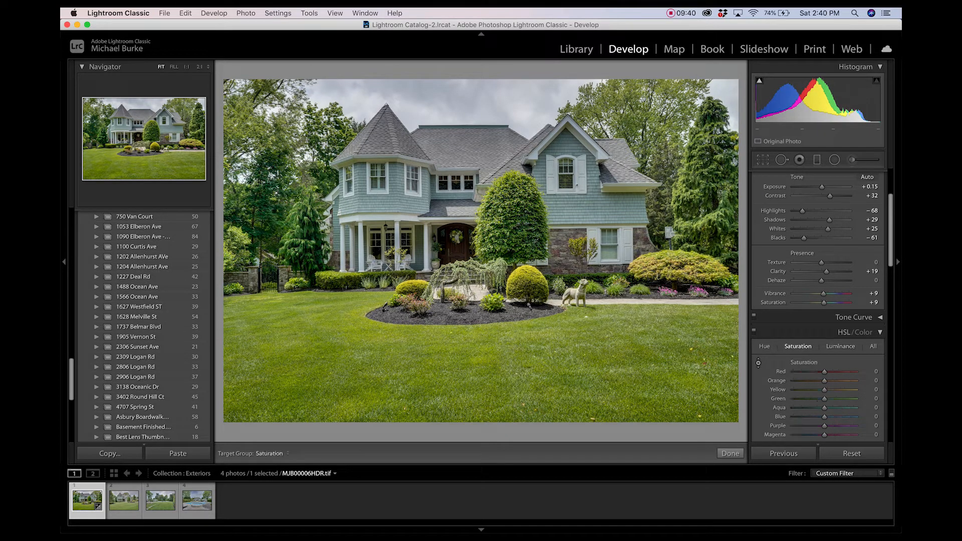
pyautogui.press('super+alt+shift+h')
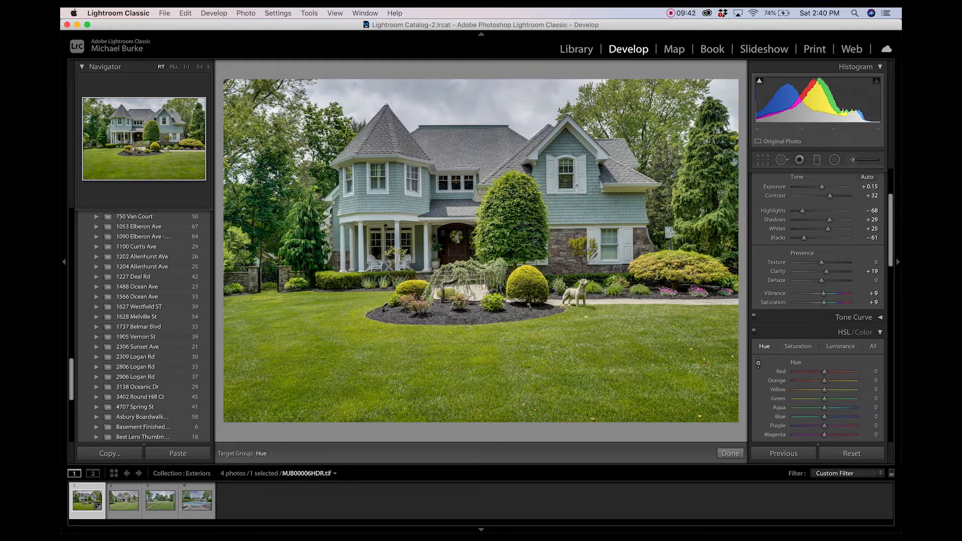
pyautogui.press('Down')
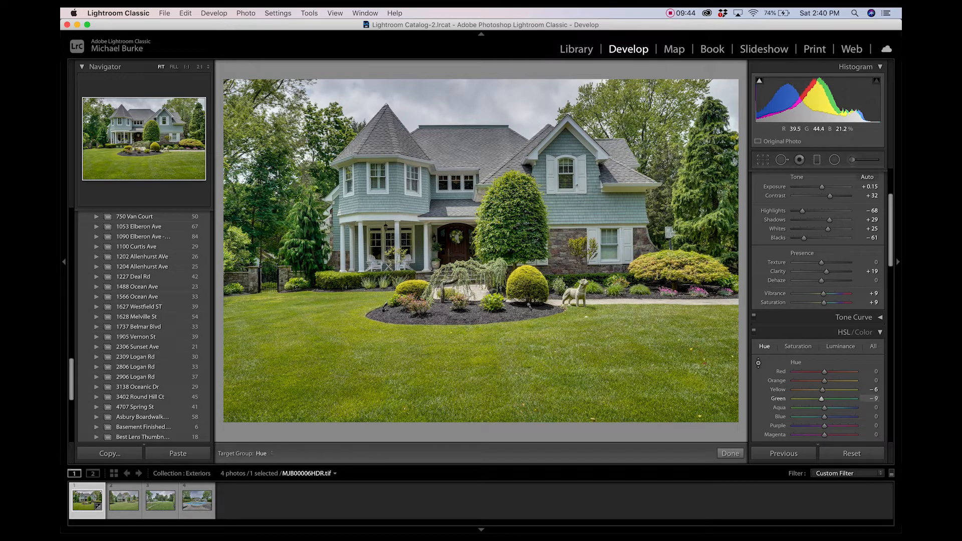
pyautogui.press('Up')
pyautogui.press('Up')
pyautogui.press('Up')
pyautogui.press('Up')
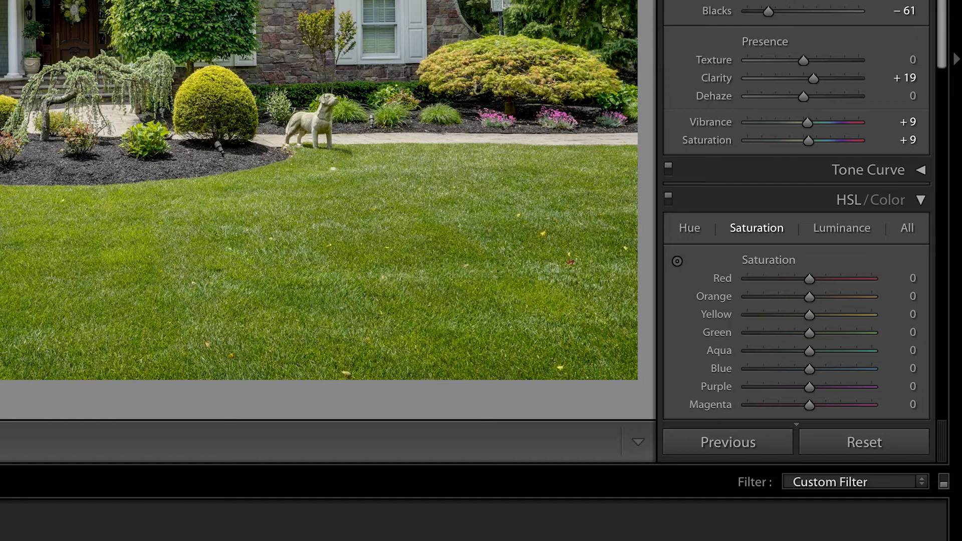
pyautogui.moveTo(810, 314); pyautogui.dragTo(807, 315)
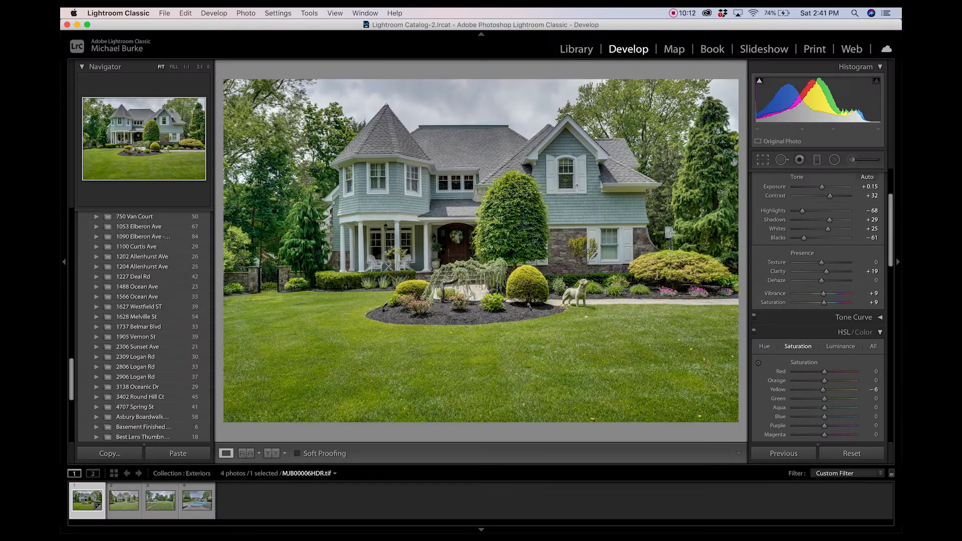
# Crop the photo slightly tighter at the original aspect ratio, trimming both sides and the foreground lawn
pyautogui.press('r')
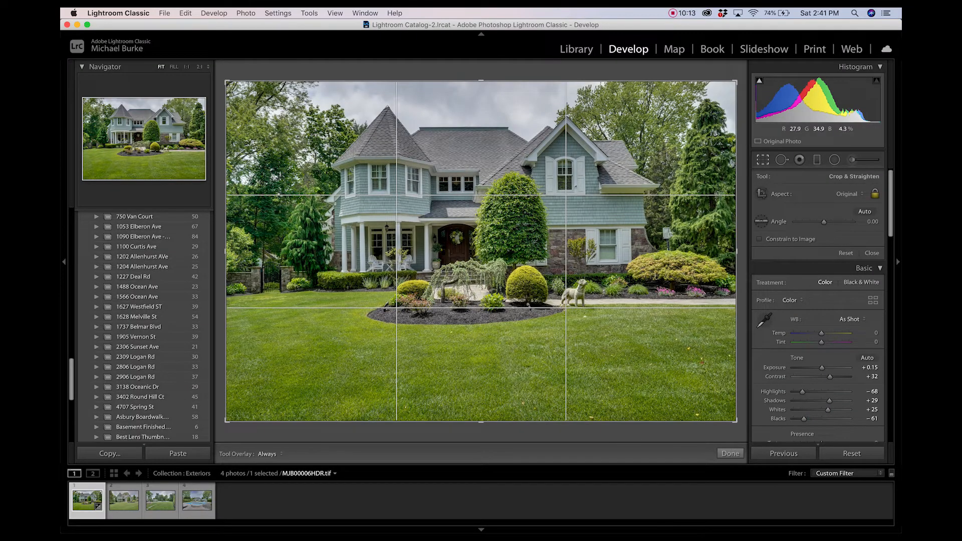
pyautogui.moveTo(227, 421); pyautogui.dragTo(235, 415)
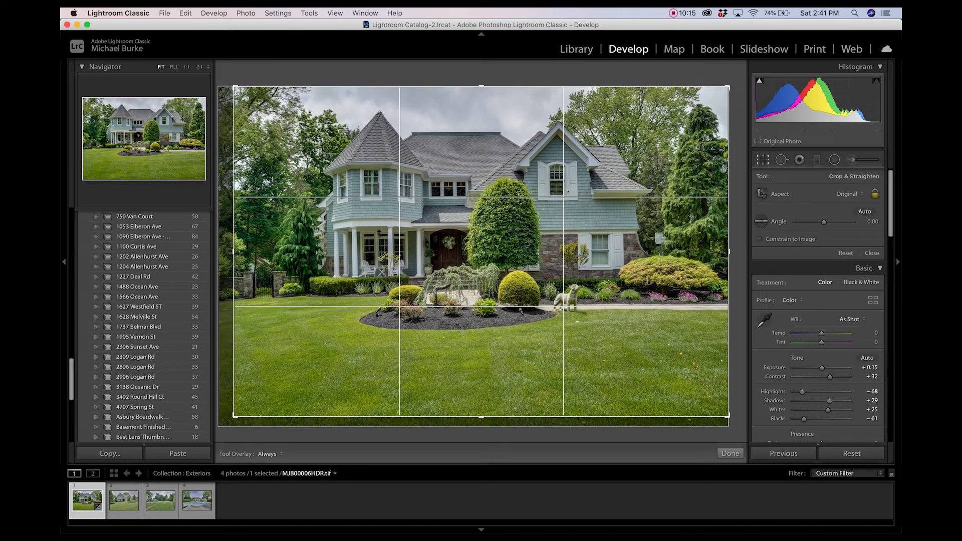
pyautogui.moveTo(728, 416); pyautogui.dragTo(723, 412)
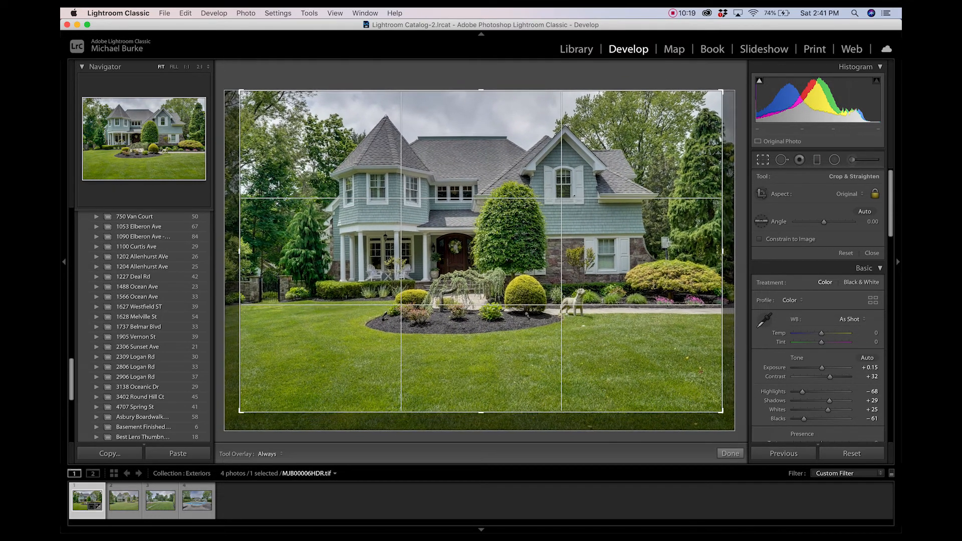
# Straighten the house photo's perspective with the Auto Upright transform
pyautogui.scroll(-8, 818, 351)
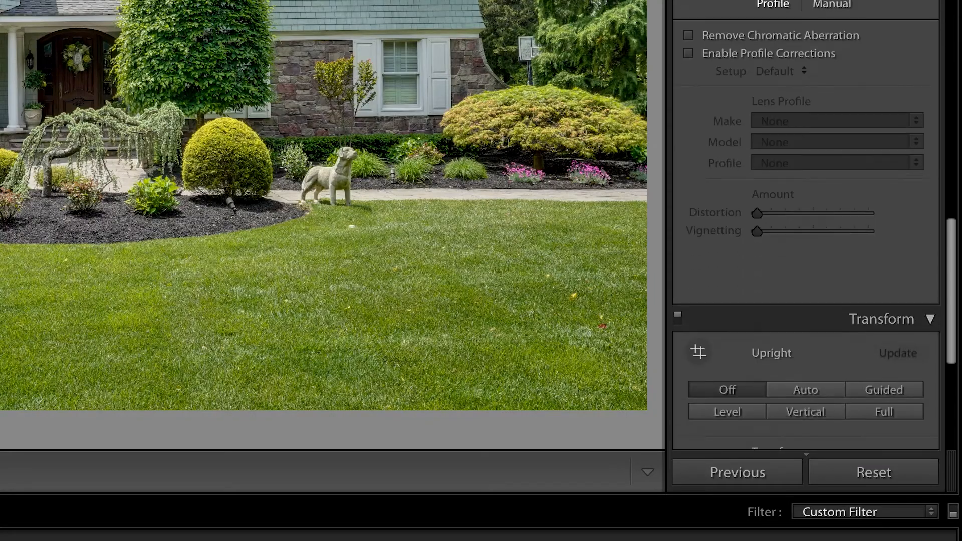
pyautogui.scroll(-4, 806, 351)
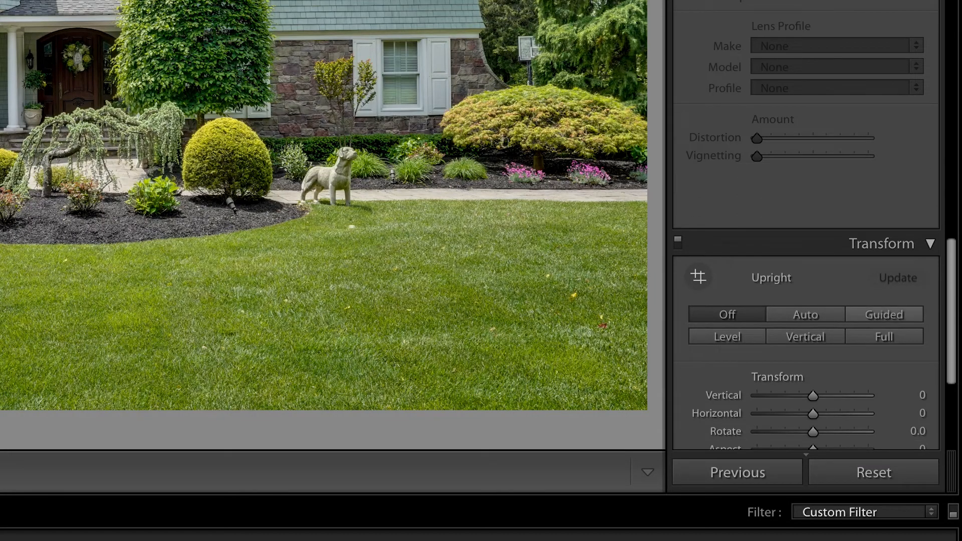
pyautogui.scroll(-1, 806, 351)
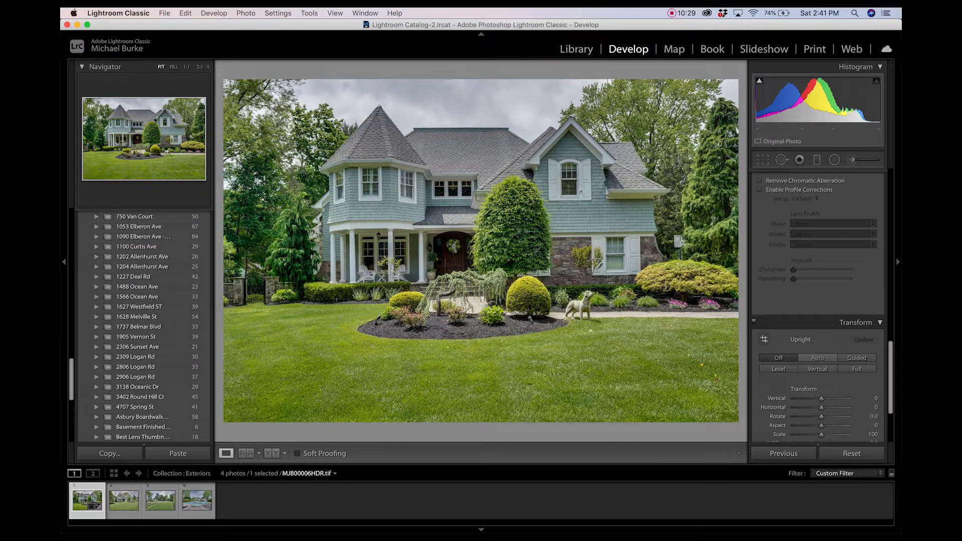
pyautogui.click(817, 358)
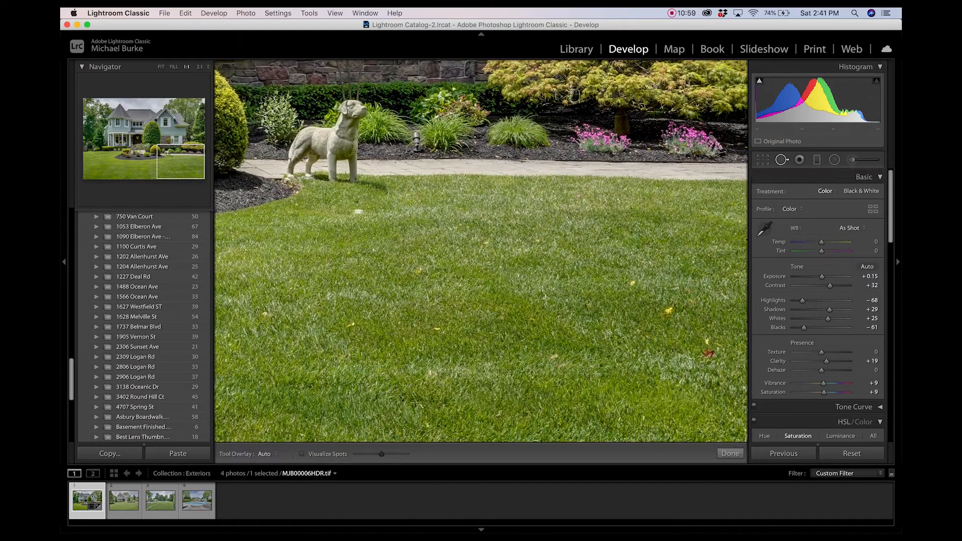
# Heal the fallen leaves and yellow specks on the front lawn with the Spot Removal tool at size 75
pyautogui.press('q')
pyautogui.click(671, 309)
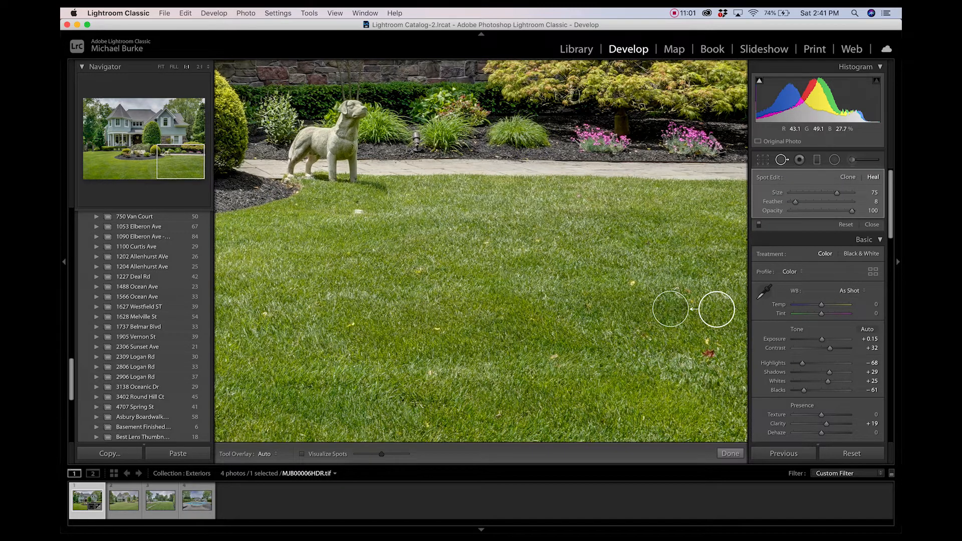
pyautogui.click(634, 278)
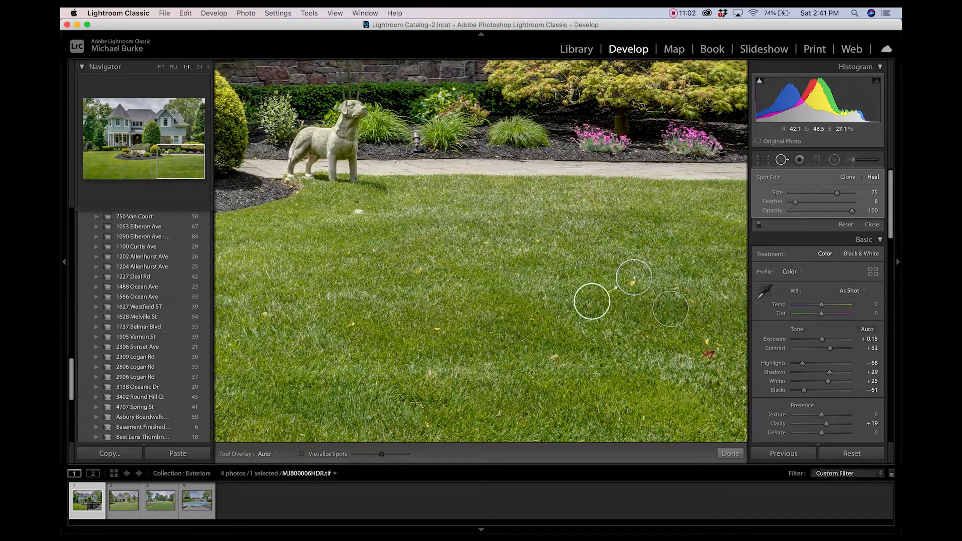
pyautogui.click(708, 348)
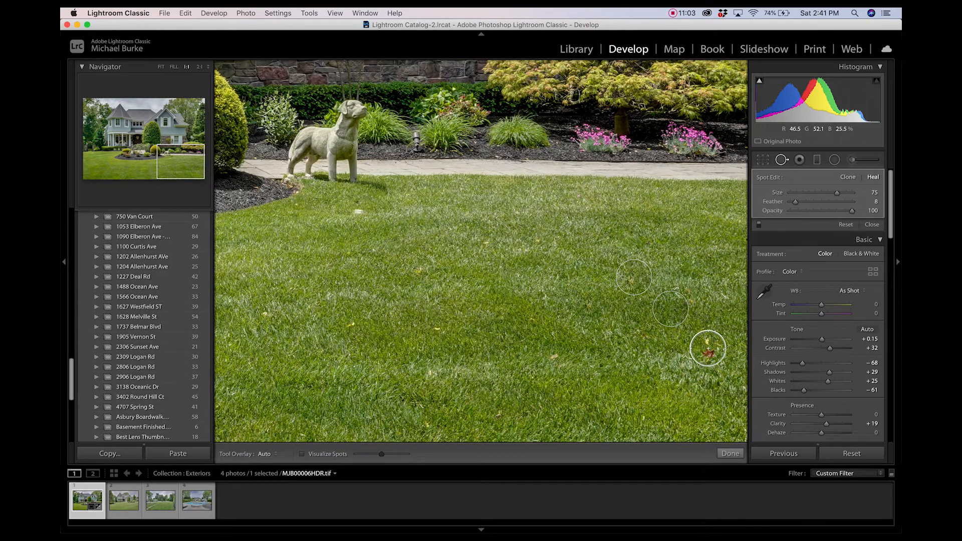
pyautogui.click(432, 333)
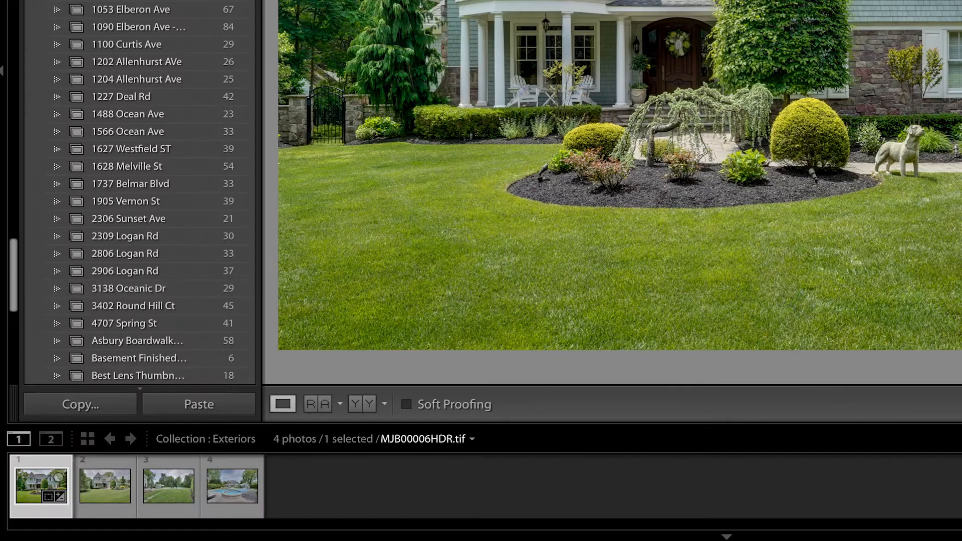
# Open MJB00006HDR.tif in Luminar 4 as a copy with Lightroom adjustments
pyautogui.rightClick(29, 485)
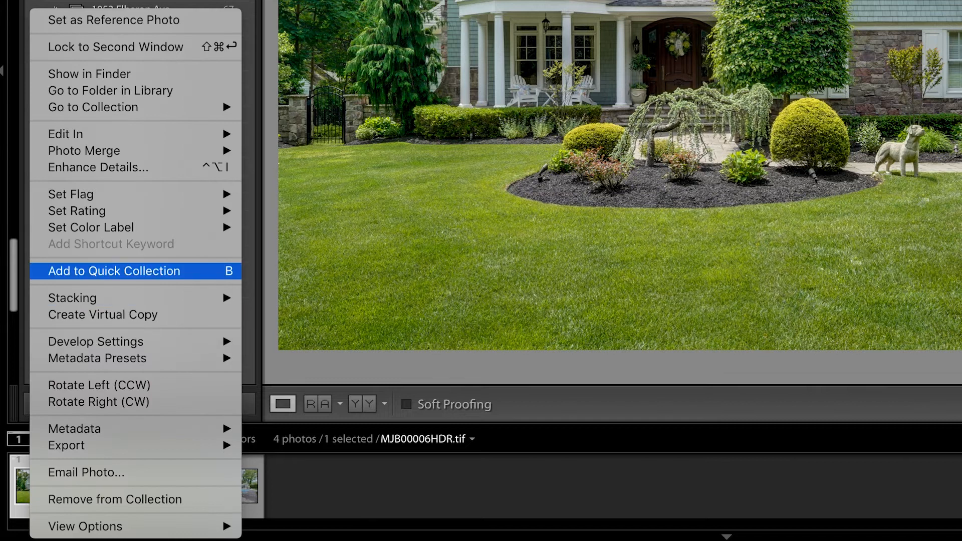
pyautogui.press('Up')
pyautogui.press('Up')
pyautogui.press('Up')
pyautogui.press('Up')
pyautogui.press('Up')
pyautogui.press('Up')
pyautogui.press('Up')
pyautogui.press('Up')
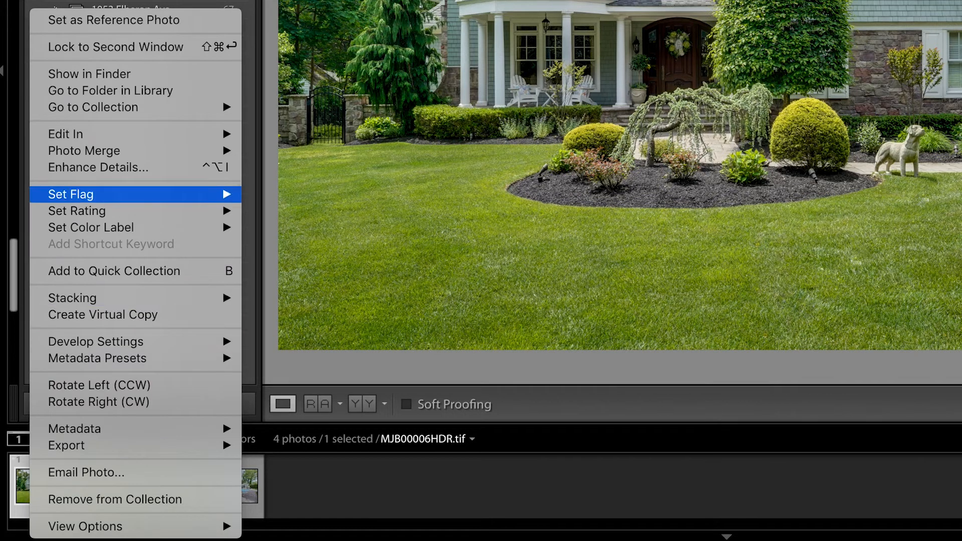
pyautogui.press('Right')
pyautogui.press('Down')
pyautogui.press('Down')
pyautogui.press('Return')
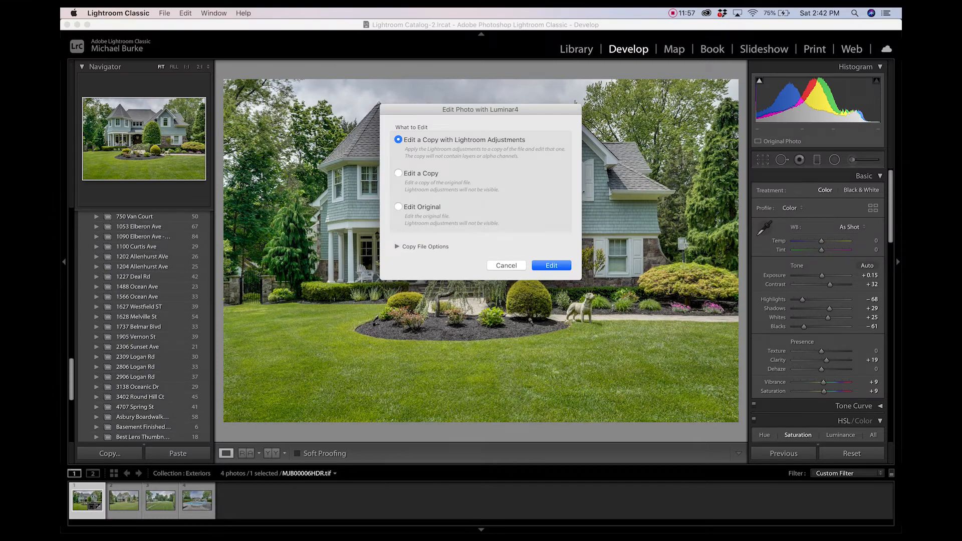
pyautogui.press('Return')
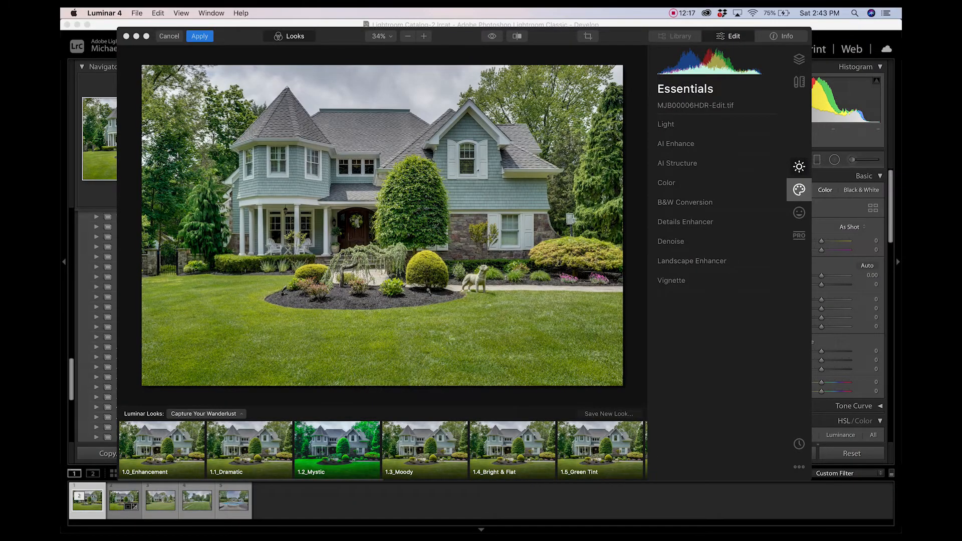
# Replace the overcast sky with AI Sky Replacement, trying Blue Sky 2, 3 and 4 and settling on Blue Sky 3
pyautogui.click(800, 189)
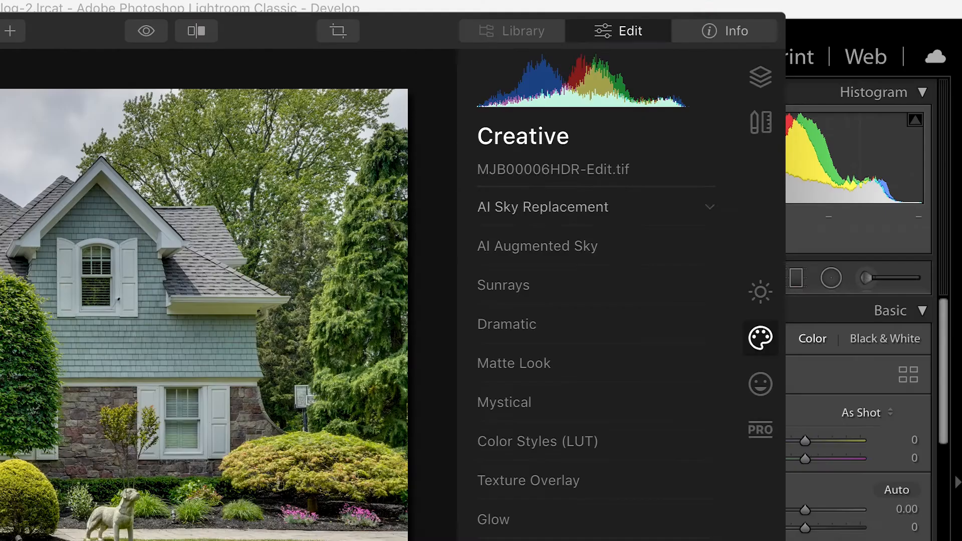
pyautogui.click(687, 124)
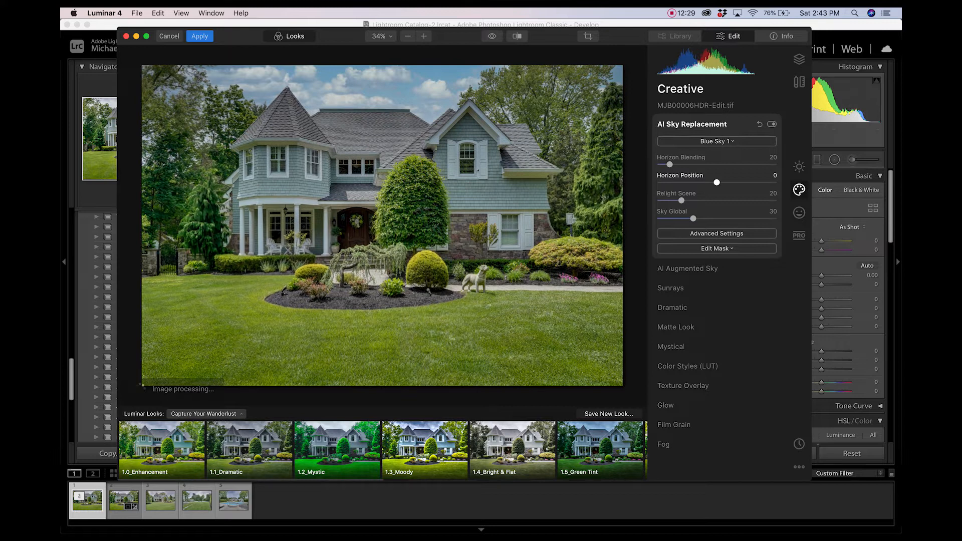
pyautogui.click(716, 141)
pyautogui.click(685, 196)
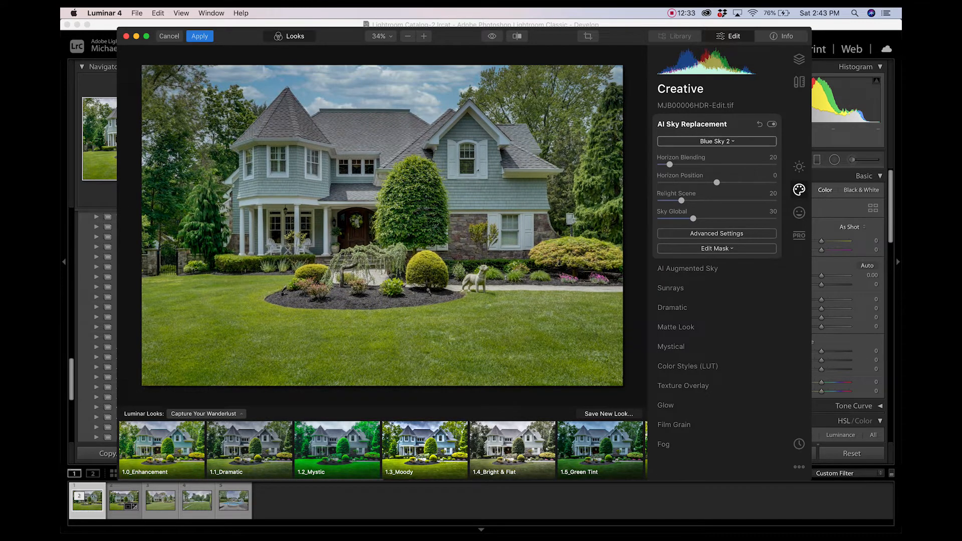
pyautogui.click(717, 141)
pyautogui.click(685, 205)
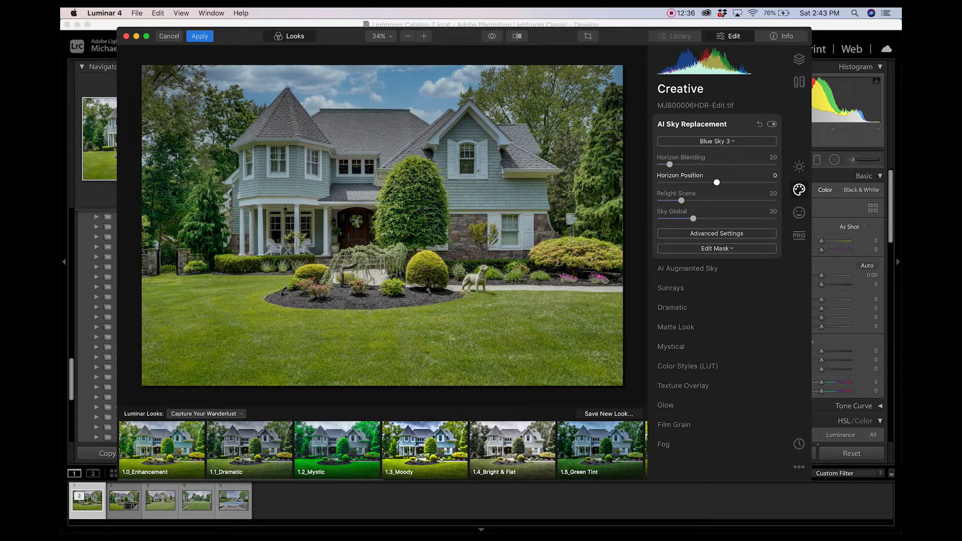
pyautogui.click(717, 141)
pyautogui.click(686, 213)
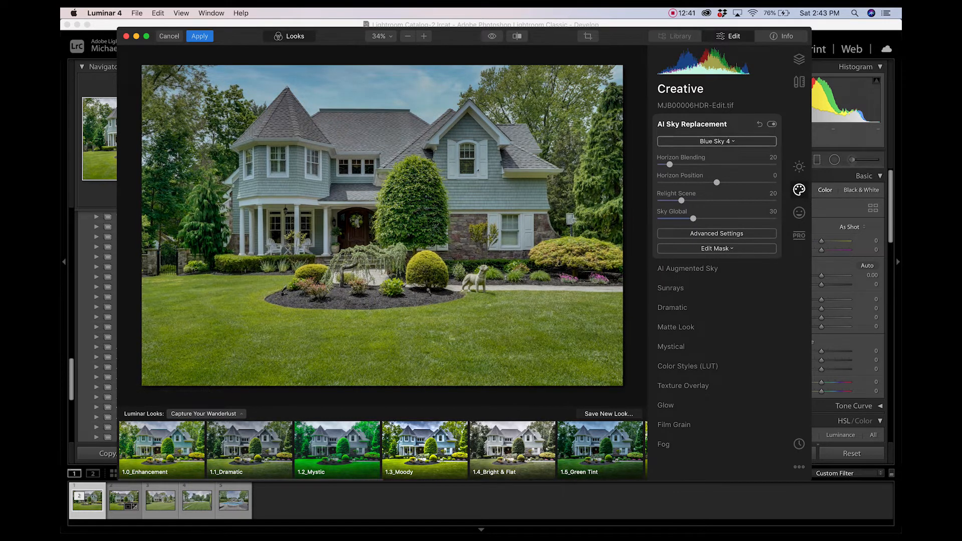
pyautogui.click(717, 141)
pyautogui.click(694, 204)
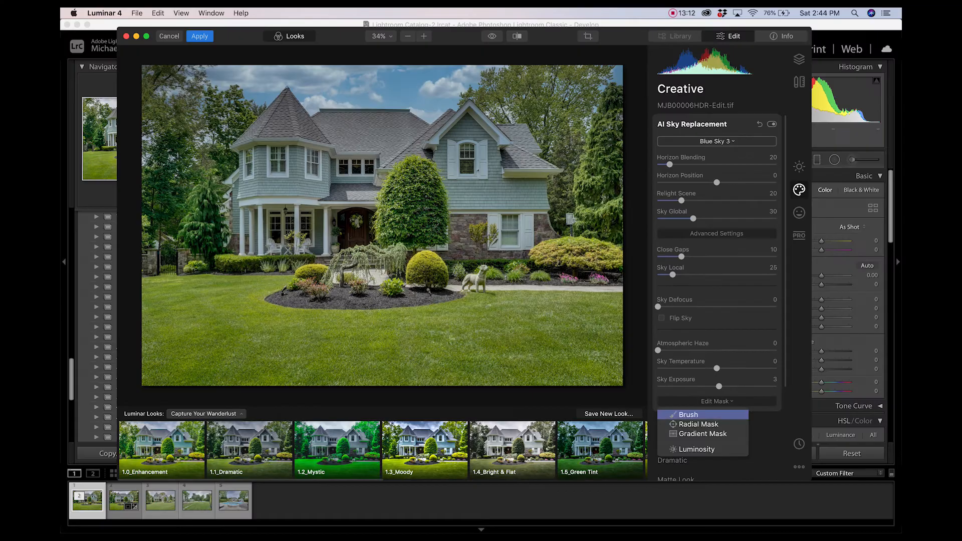
# Erase the sky replacement effect from the house and its surroundings with an enlarged mask brush
pyautogui.click(672, 414)
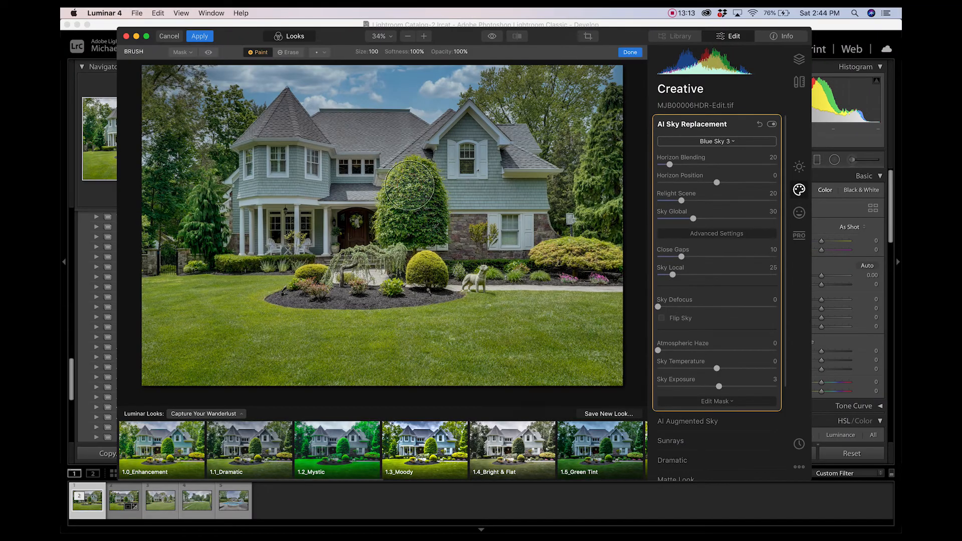
pyautogui.click(288, 52)
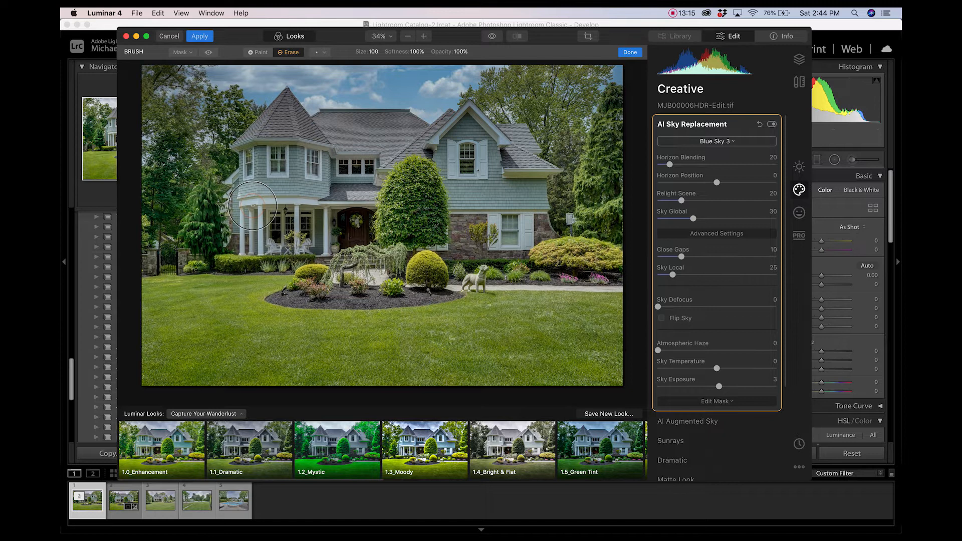
pyautogui.press(']')
pyautogui.press(']')
pyautogui.press(']')
pyautogui.press(']')
pyautogui.press(']')
pyautogui.press(']')
pyautogui.press(']')
pyautogui.moveTo(246, 228)
pyautogui.mouseDown()
pyautogui.moveTo(266, 224)
pyautogui.moveTo(250, 206)
pyautogui.moveTo(304, 206)
pyautogui.moveTo(279, 185)
pyautogui.moveTo(360, 209)
pyautogui.moveTo(311, 195)
pyautogui.moveTo(476, 219)
pyautogui.moveTo(405, 243)
pyautogui.moveTo(581, 222)
pyautogui.moveTo(530, 194)
pyautogui.moveTo(552, 134)
pyautogui.moveTo(550, 208)
pyautogui.moveTo(554, 129)
pyautogui.moveTo(574, 197)
pyautogui.moveTo(584, 141)
pyautogui.moveTo(569, 268)
pyautogui.moveTo(362, 251)
pyautogui.moveTo(435, 198)
pyautogui.moveTo(367, 184)
pyautogui.moveTo(373, 168)
pyautogui.moveTo(355, 162)
pyautogui.moveTo(299, 157)
pyautogui.moveTo(216, 173)
pyautogui.moveTo(206, 162)
pyautogui.moveTo(175, 205)
pyautogui.moveTo(206, 248)
pyautogui.moveTo(475, 307)
pyautogui.moveTo(322, 353)
pyautogui.moveTo(167, 355)
pyautogui.moveTo(434, 372)
pyautogui.moveTo(497, 356)
pyautogui.moveTo(573, 255)
pyautogui.moveTo(581, 331)
pyautogui.moveTo(570, 143)
pyautogui.mouseUp()
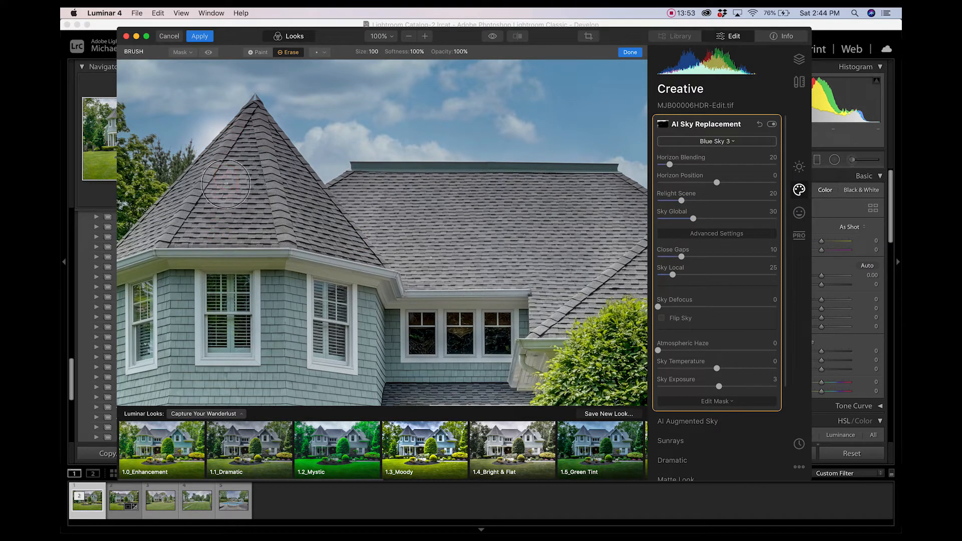
# Touch up the sky mask around the turret roof and apply the Luminar edit to return to Lightroom Classic
pyautogui.press('x')
pyautogui.press('x')
pyautogui.press('x')
pyautogui.moveTo(212, 138)
pyautogui.mouseDown()
pyautogui.moveTo(190, 144)
pyautogui.moveTo(193, 120)
pyautogui.moveTo(226, 111)
pyautogui.mouseUp()
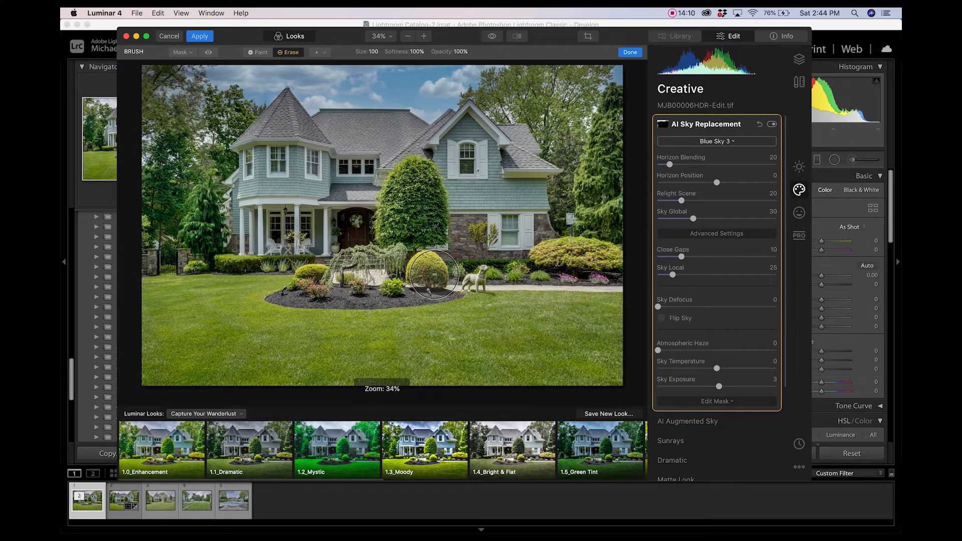
pyautogui.click(199, 36)
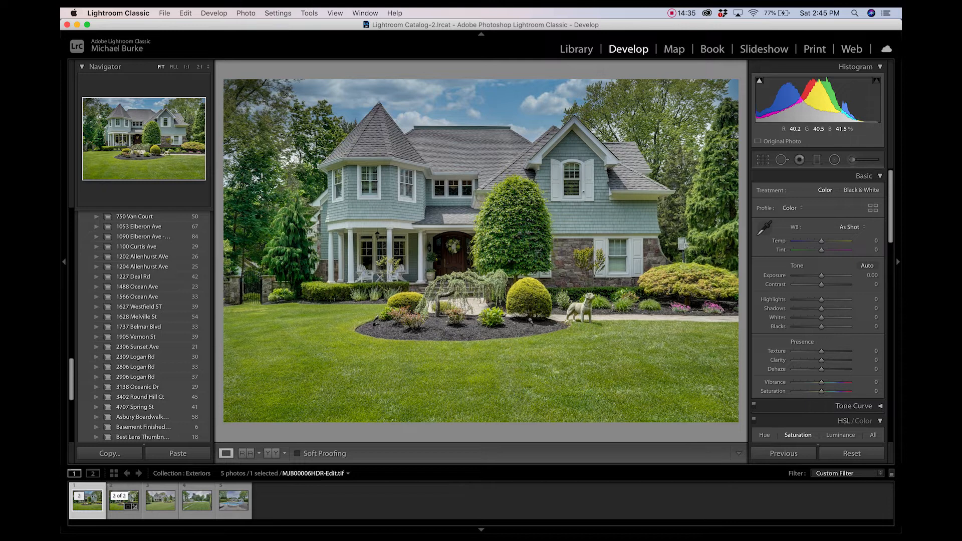
# Compare the sky-replaced copy with the original MJB00006HDR.tif and remove the original from the Exteriors collection
pyautogui.click(124, 501)
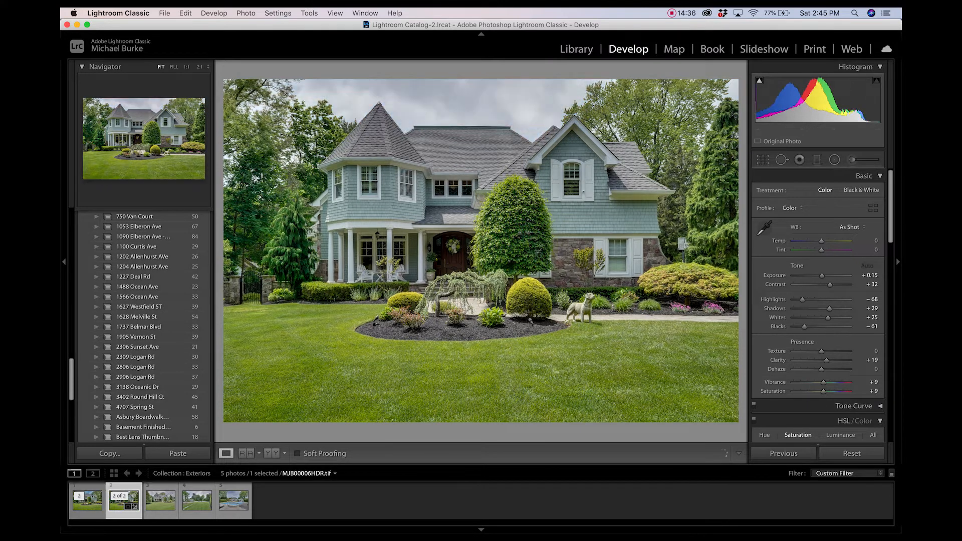
pyautogui.click(88, 500)
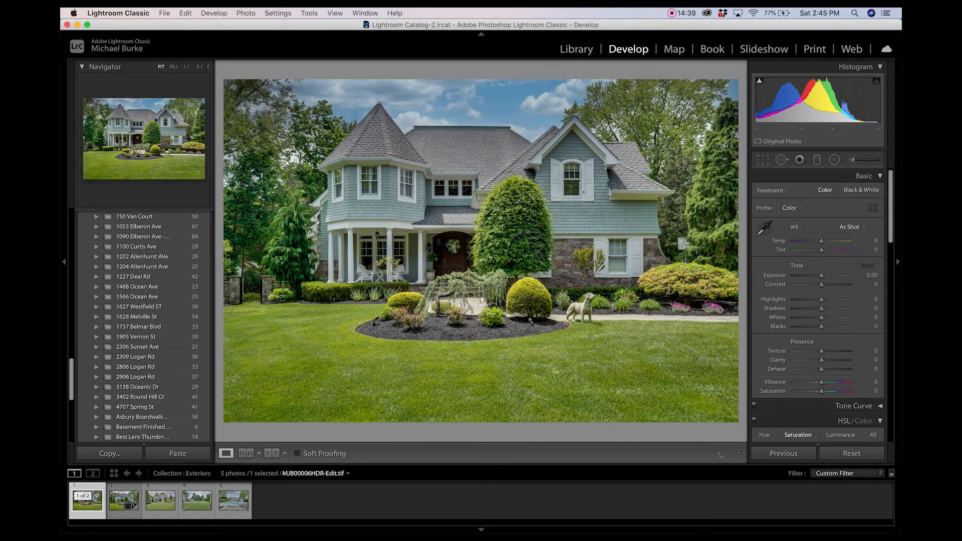
pyautogui.click(124, 501)
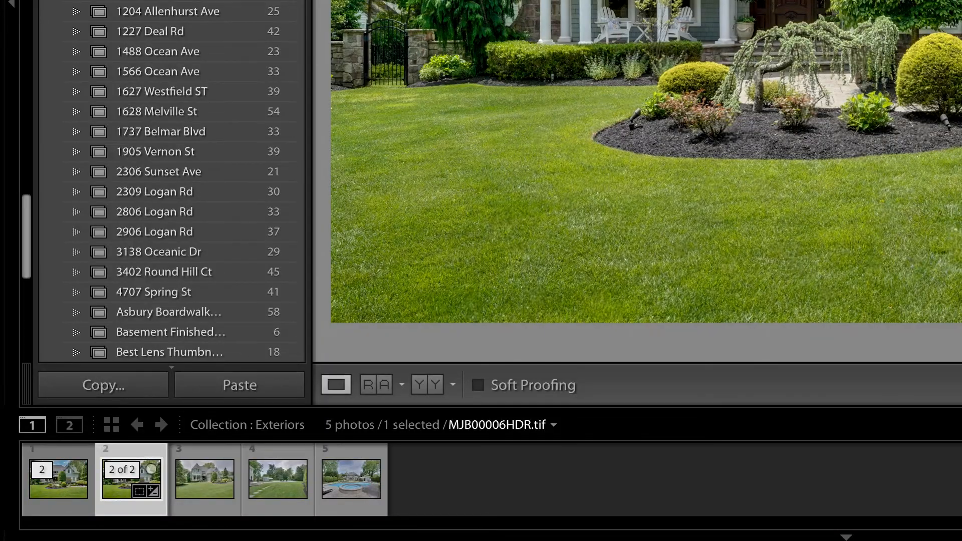
pyautogui.press('Delete')
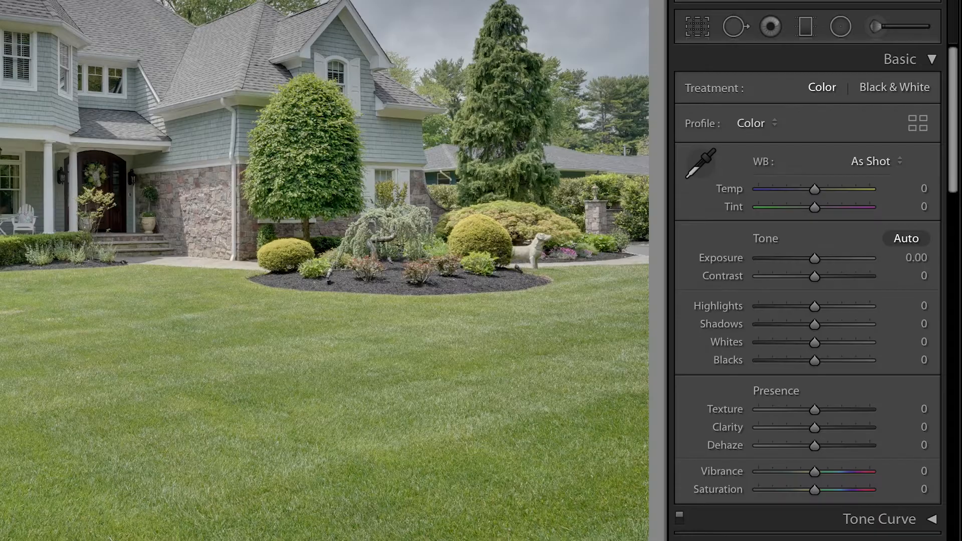
# Apply Auto tone to MJB00011HDR.tif and set Highlights to −37, Exposure to +0.05 and Shadows to +26
pyautogui.click(906, 239)
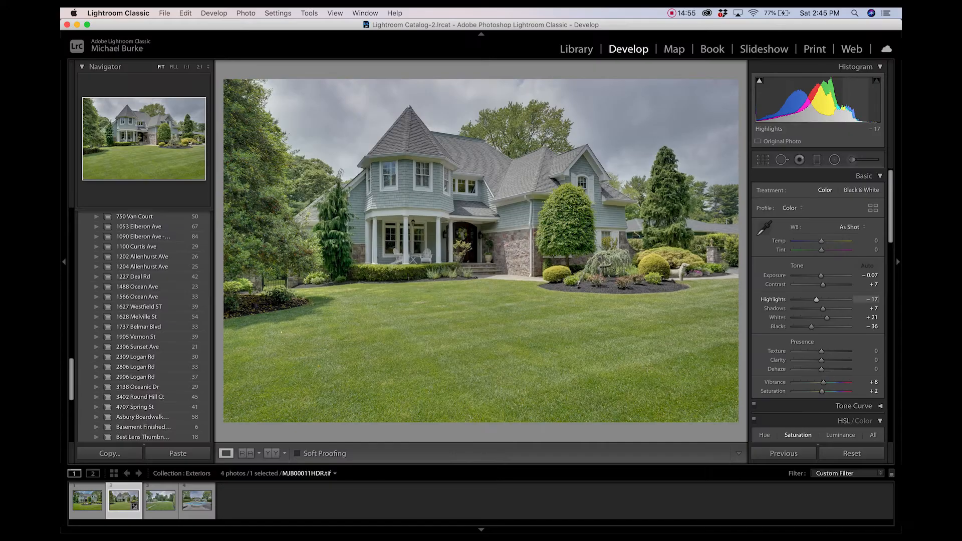
pyautogui.moveTo(817, 299); pyautogui.dragTo(811, 299)
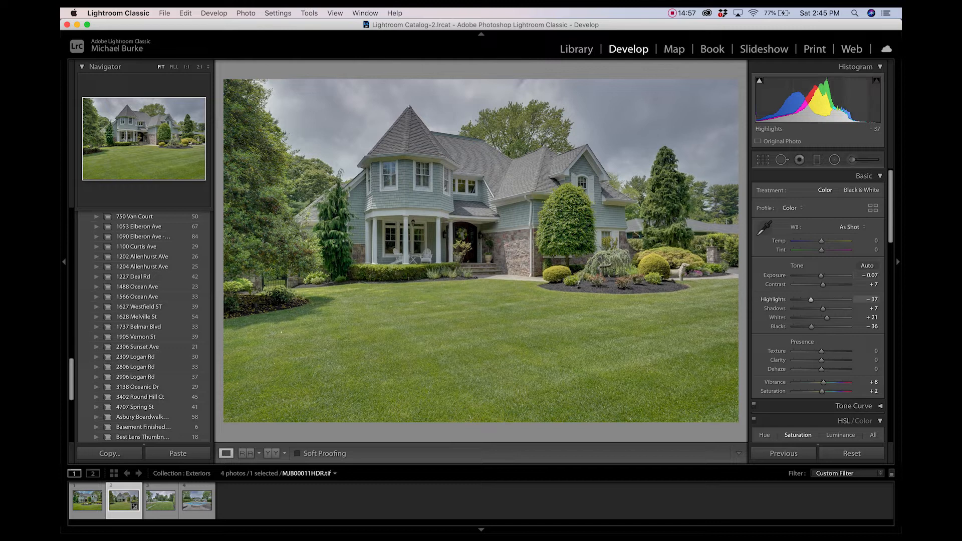
pyautogui.moveTo(821, 276); pyautogui.dragTo(821, 275)
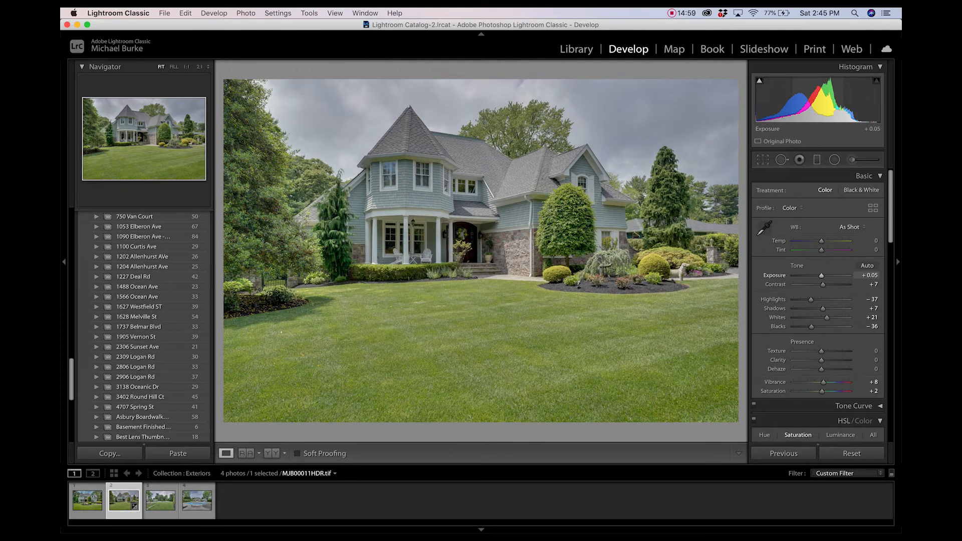
pyautogui.moveTo(824, 309); pyautogui.dragTo(829, 308)
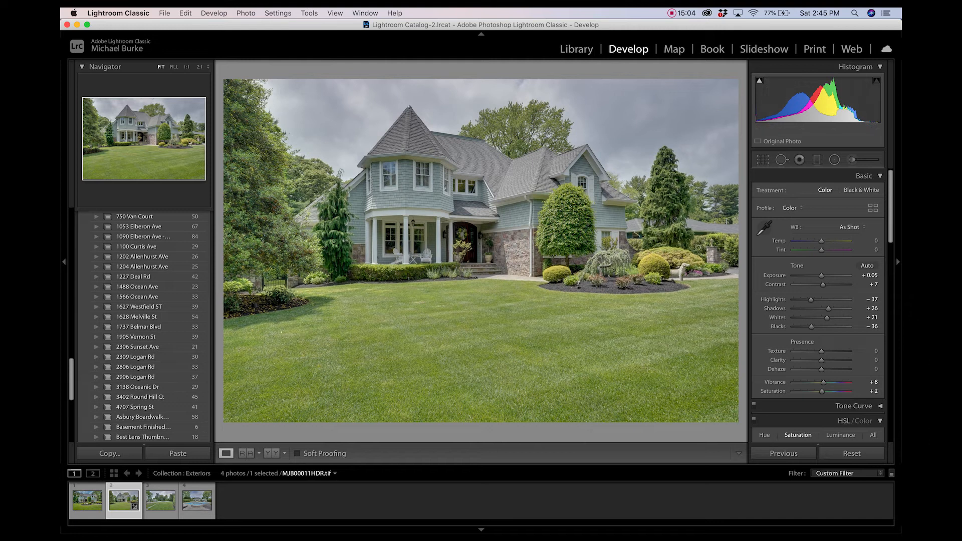
# Set the angled house photo's Contrast to +44, Whites to +26, Blacks to −63 and Clarity to +18
pyautogui.moveTo(822, 284); pyautogui.dragTo(835, 285)
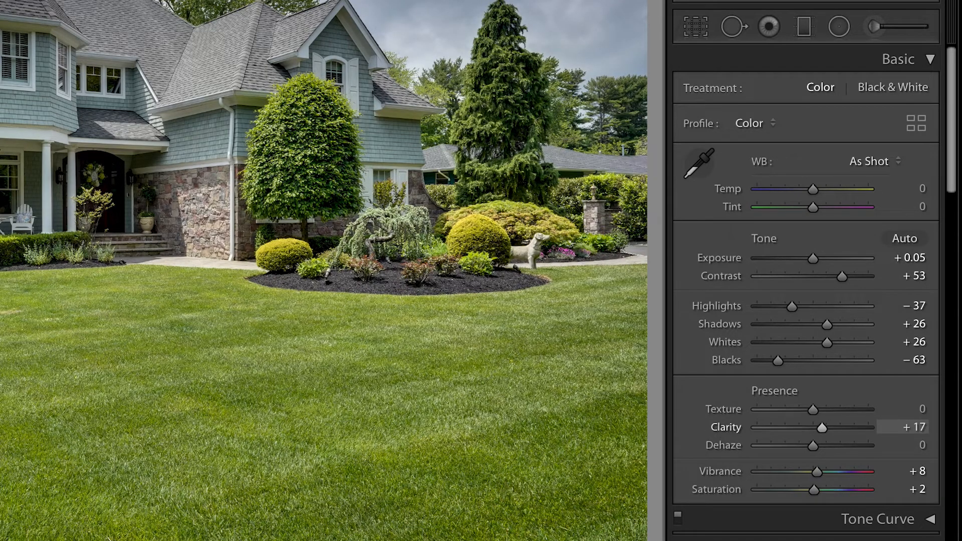
pyautogui.moveTo(822, 428); pyautogui.dragTo(824, 428)
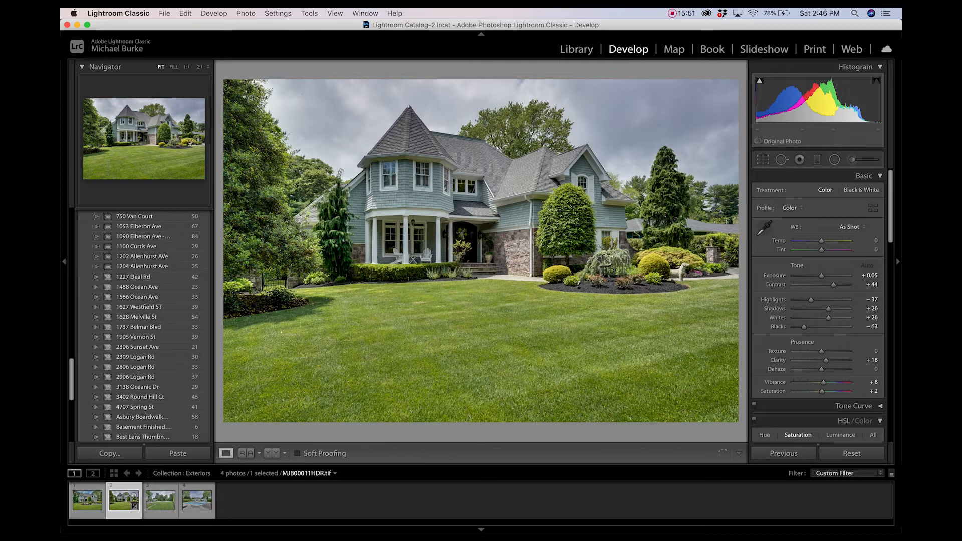
# Compare the angled house photo's look with the finished front photo MJB00006HDR-Edit.tif and return to the angled shot
pyautogui.click(88, 500)
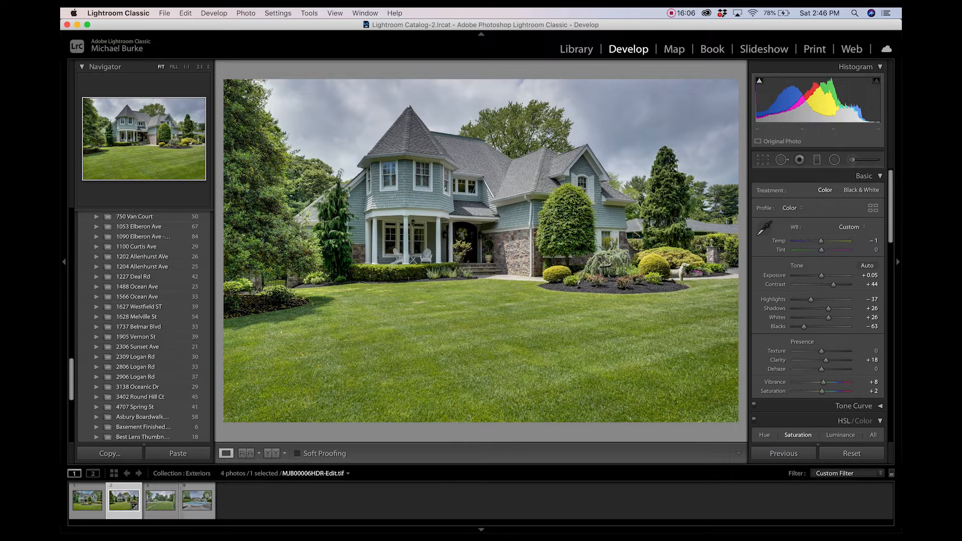
pyautogui.click(88, 500)
pyautogui.press('Right')
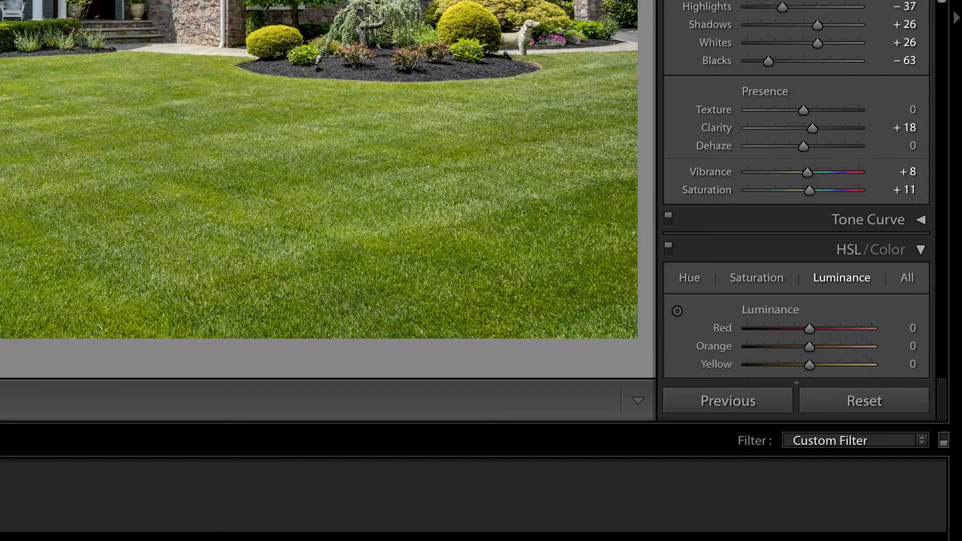
# Set the angled house photo's Yellow hue to +2 and Green hue to +4, checking against the front photo and the unedited version
pyautogui.click(678, 311)
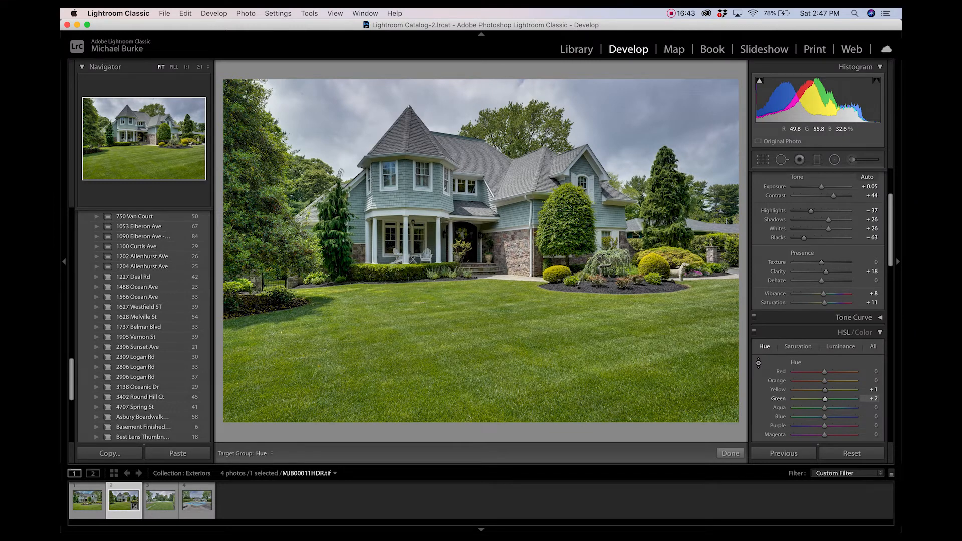
pyautogui.press('Left')
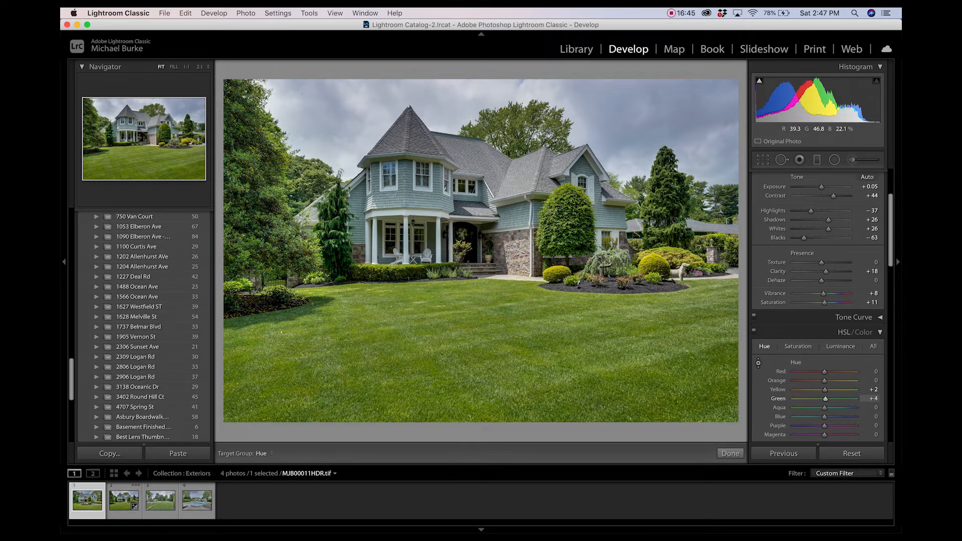
pyautogui.press('Right')
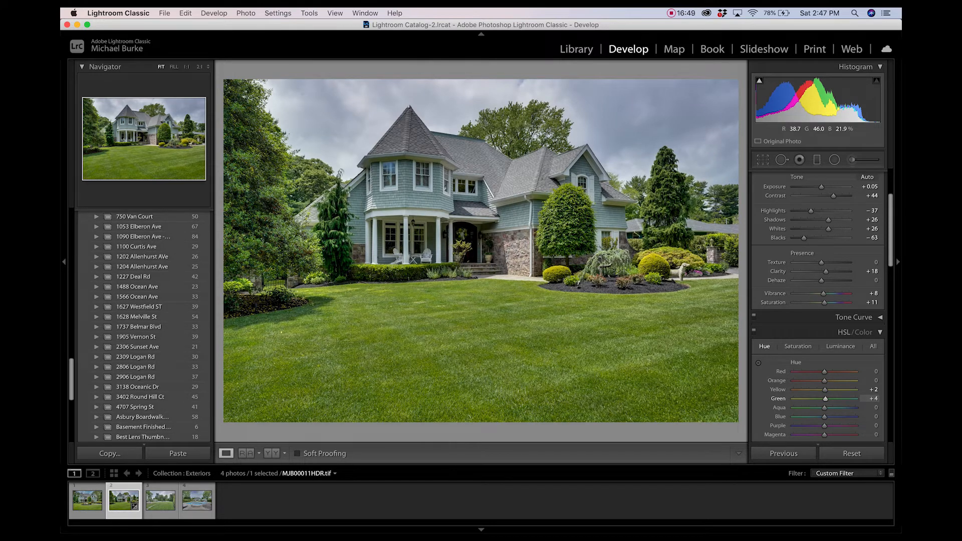
pyautogui.press('\\')
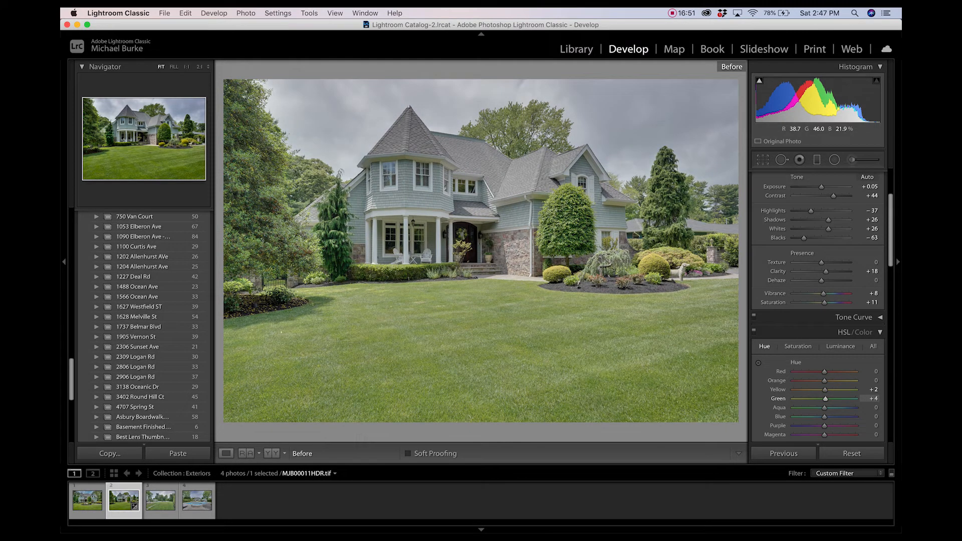
pyautogui.press('\\')
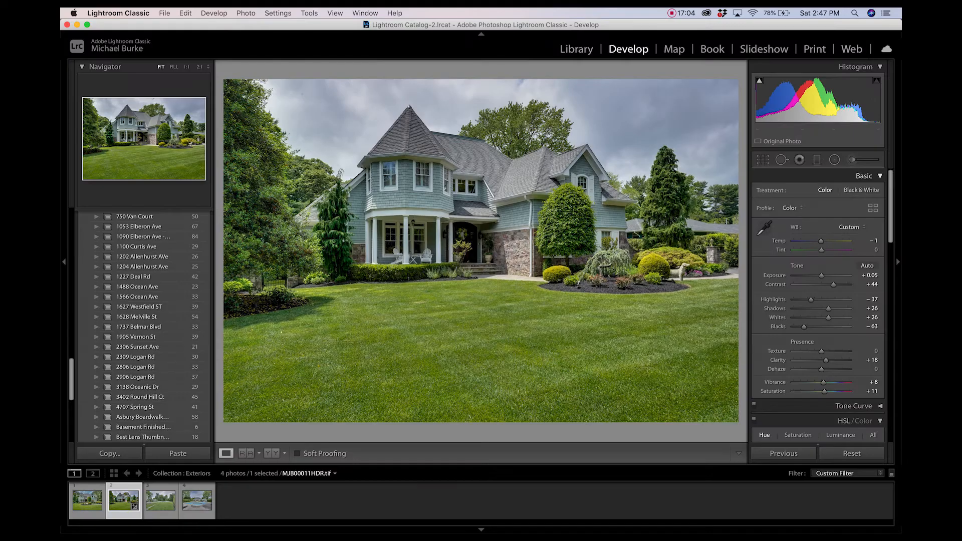
# Crop the angled house photo slightly tighter from its lower-right corner, keeping the original aspect ratio
pyautogui.press('r')
pyautogui.moveTo(735, 421); pyautogui.dragTo(719, 409)
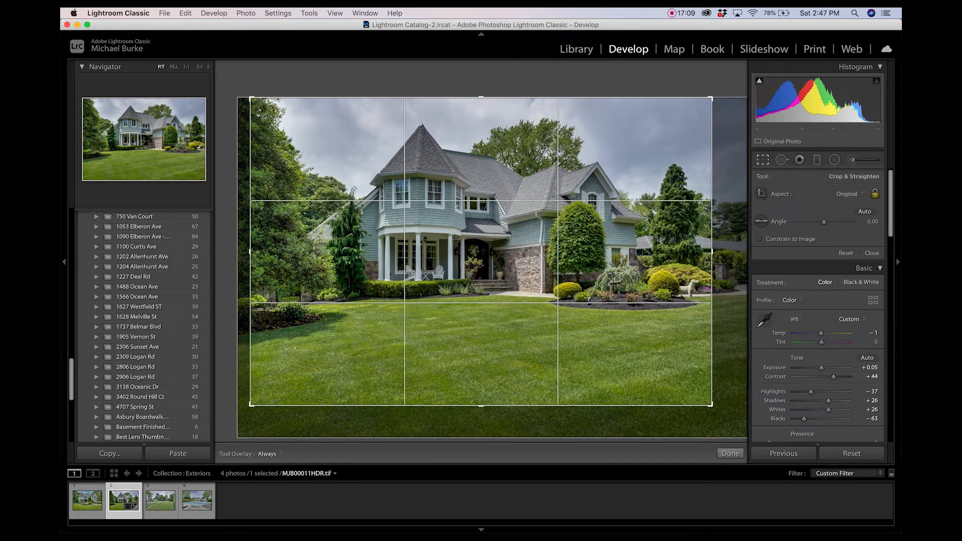
pyautogui.press('Return')
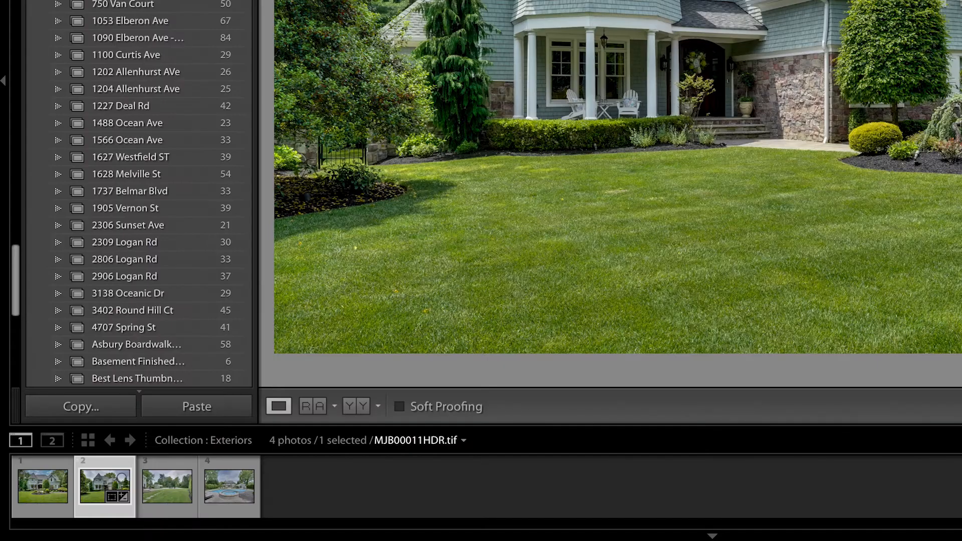
# Open a copy of MJB00011HDR.tif with Lightroom adjustments in Luminar 4
pyautogui.rightClick(99, 473)
pyautogui.moveTo(200, 143)
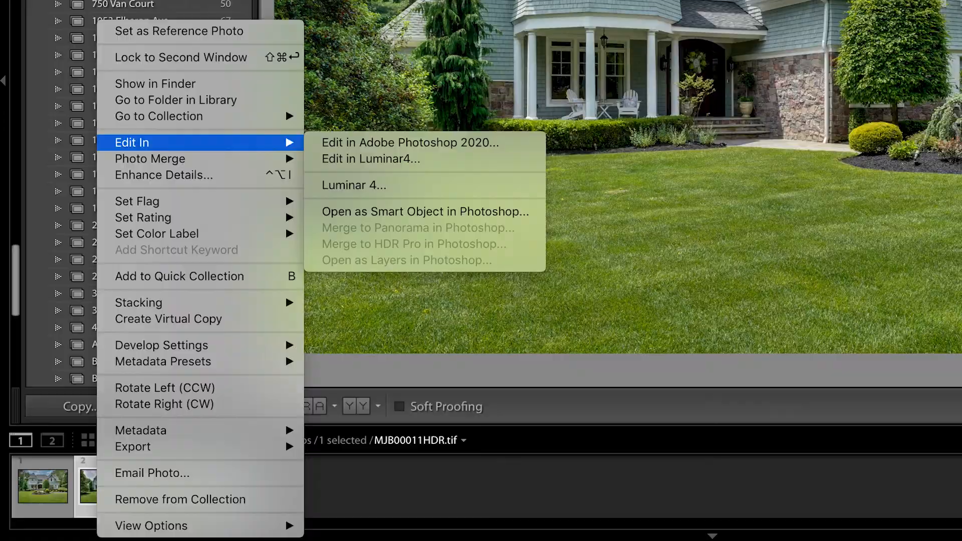
pyautogui.click(354, 185)
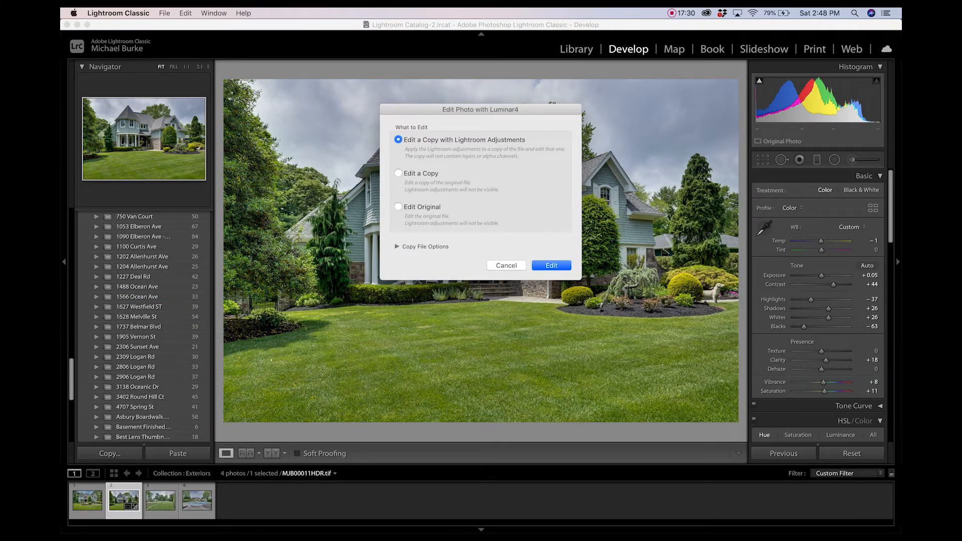
pyautogui.press('Return')
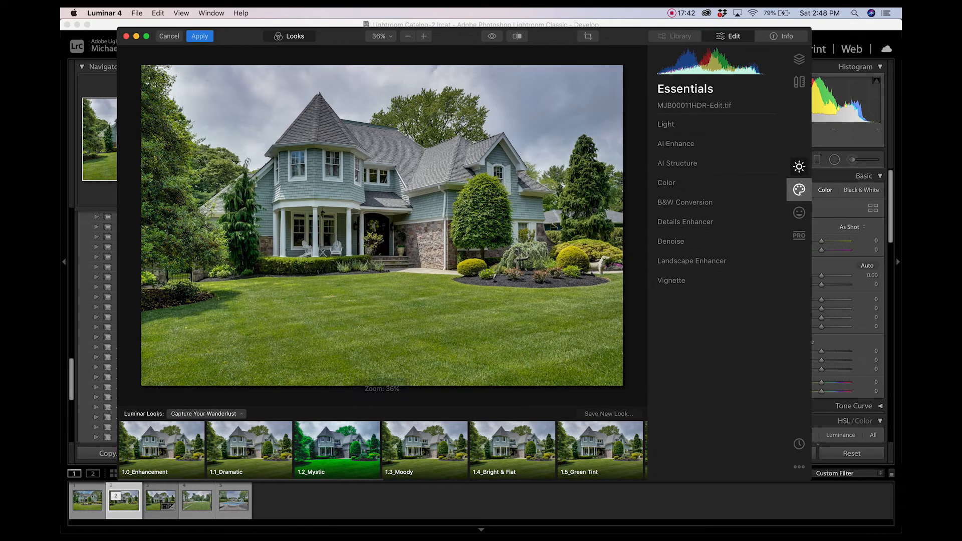
# Replace the angled house photo's sky with Blue Sky 3 using AI Sky Replacement
pyautogui.click(799, 190)
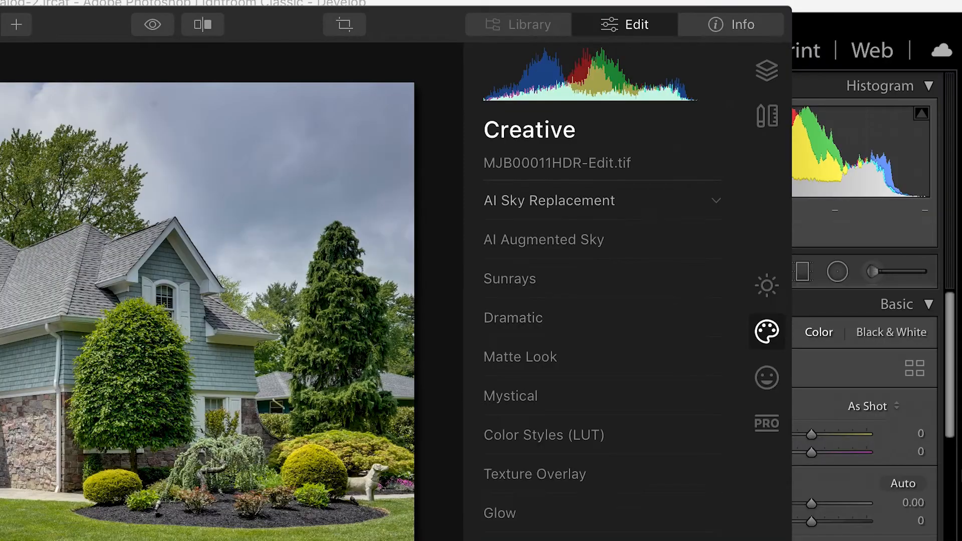
pyautogui.click(677, 124)
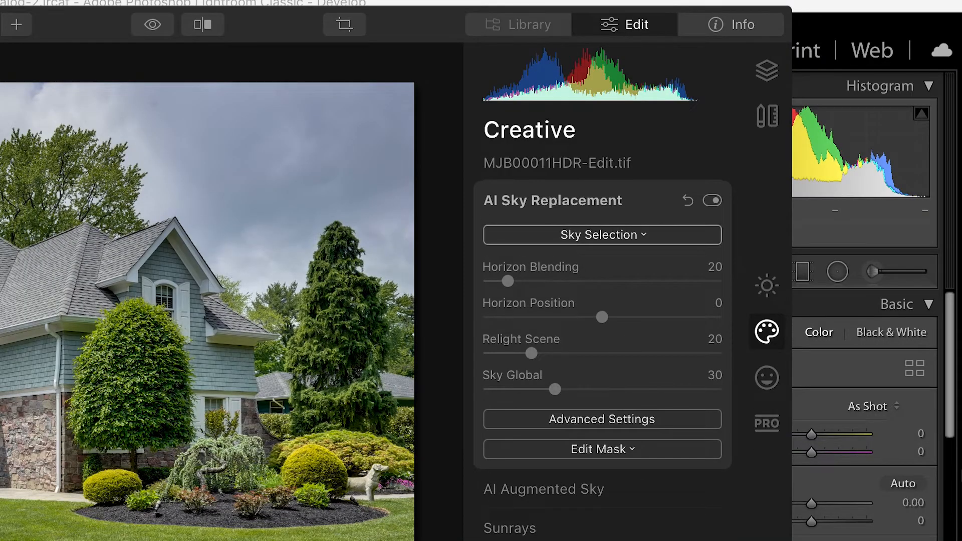
pyautogui.click(602, 234)
pyautogui.click(538, 362)
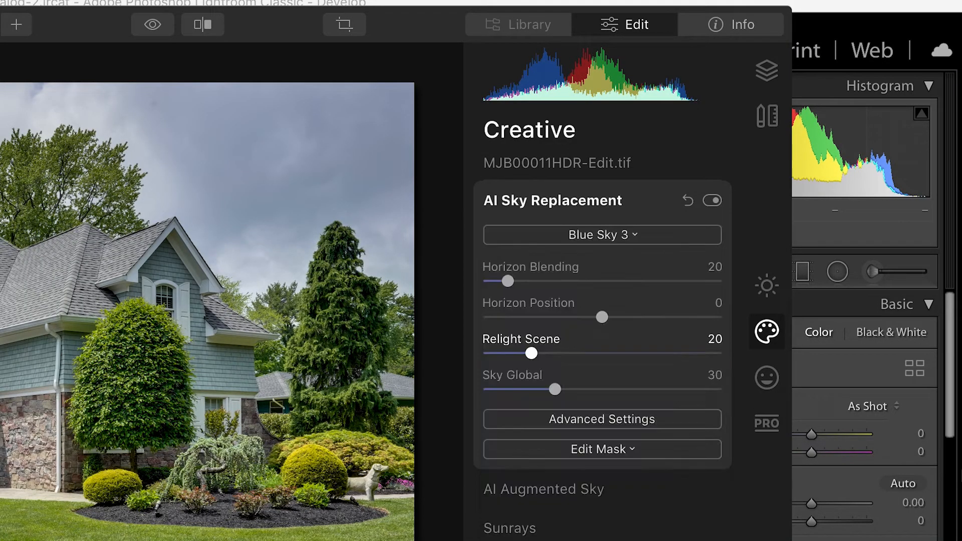
# Erase the sky replacement effect from the house and grounds with a mask brush of size 172
pyautogui.click(602, 448)
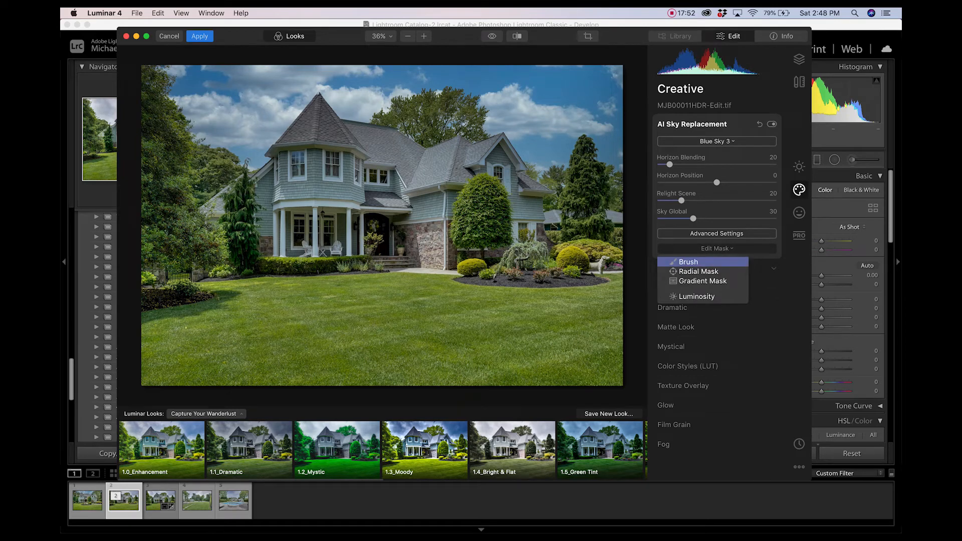
pyautogui.click(687, 262)
pyautogui.press(']')
pyautogui.press(']')
pyautogui.press(']')
pyautogui.press(']')
pyautogui.press(']')
pyautogui.press(']')
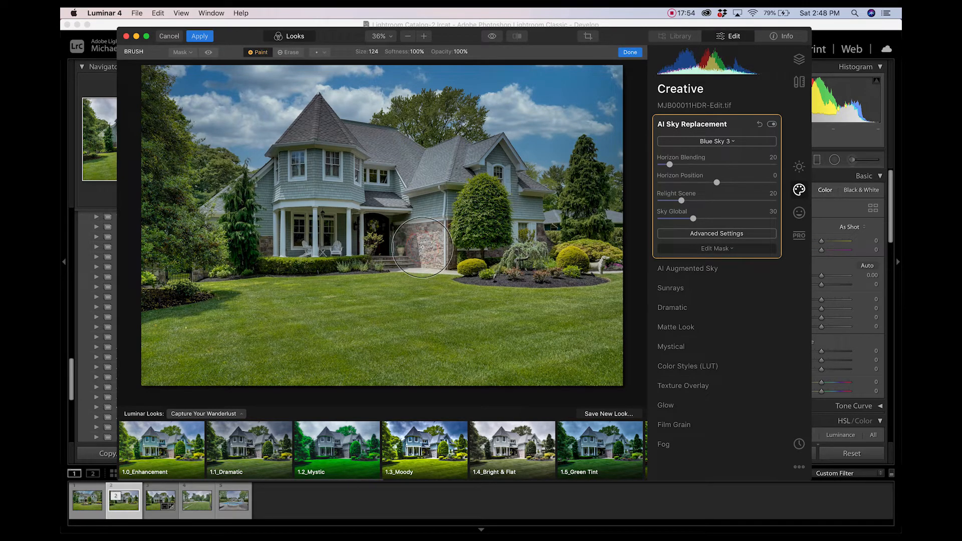
pyautogui.click(288, 52)
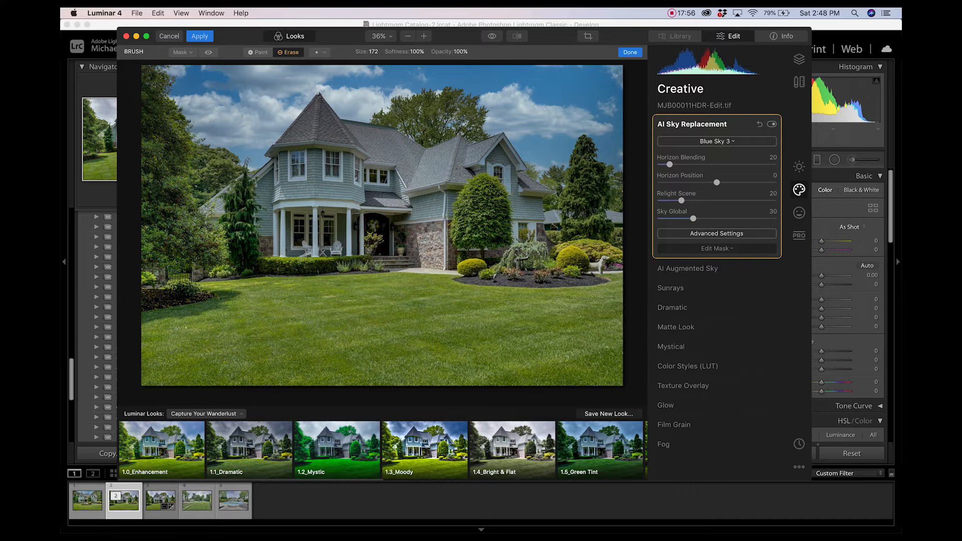
pyautogui.moveTo(392, 212)
pyautogui.mouseDown()
pyautogui.moveTo(441, 238)
pyautogui.moveTo(396, 211)
pyautogui.moveTo(412, 210)
pyautogui.moveTo(418, 173)
pyautogui.moveTo(444, 189)
pyautogui.moveTo(439, 209)
pyautogui.moveTo(447, 196)
pyautogui.moveTo(509, 231)
pyautogui.moveTo(507, 246)
pyautogui.moveTo(500, 218)
pyautogui.moveTo(571, 238)
pyautogui.mouseUp()
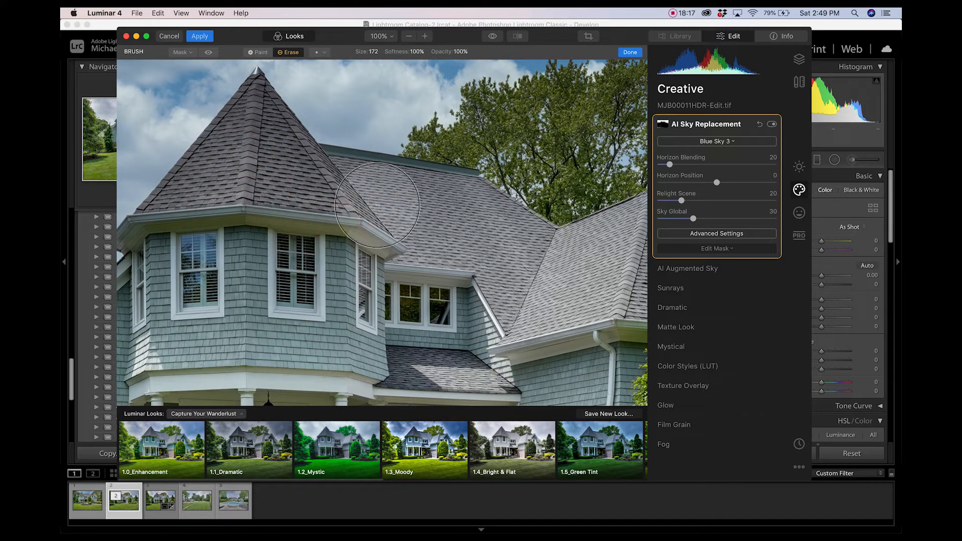
# Apply the sky replacement to return to Lightroom and remove the original MJB00011HDR.tif from the Exteriors collection
pyautogui.moveTo(521, 265); pyautogui.dragTo(731, 260)
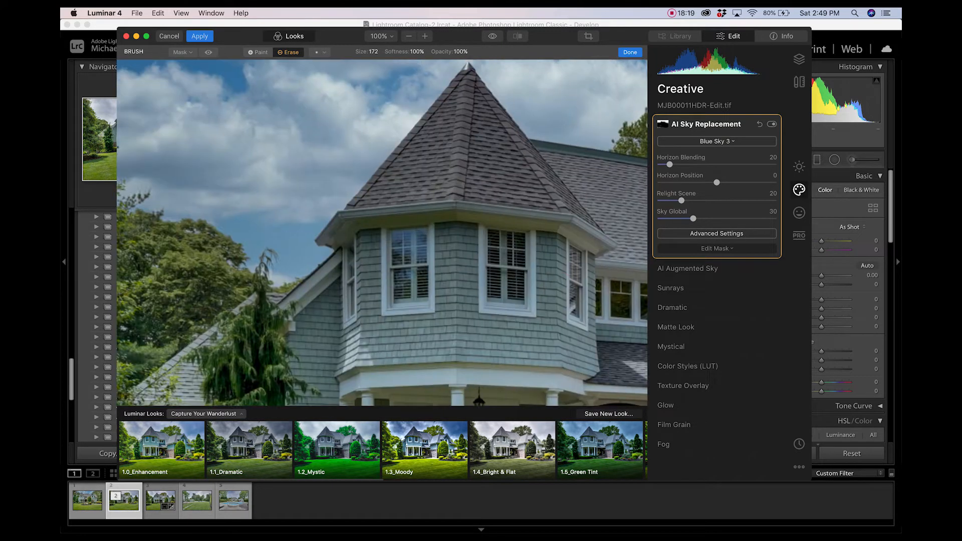
pyautogui.click(415, 266)
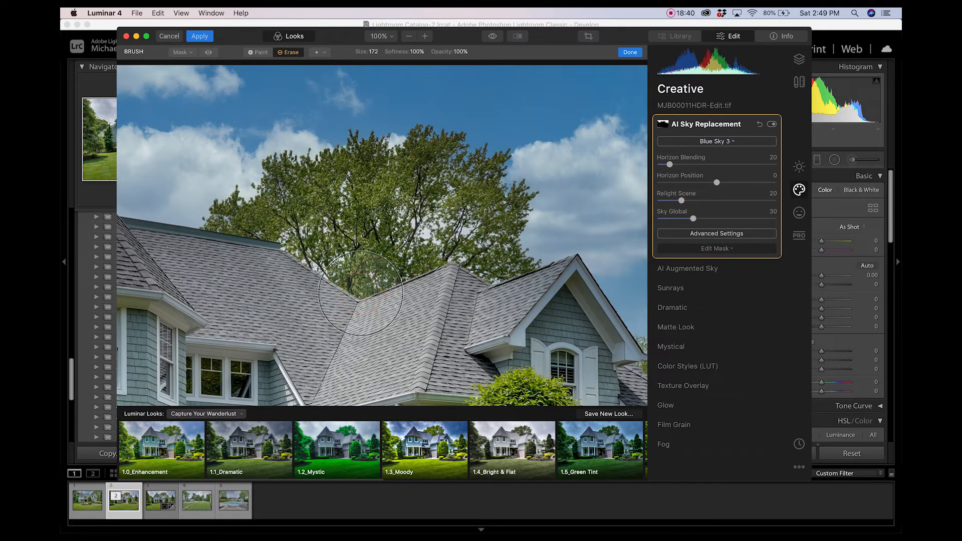
pyautogui.press('super+0')
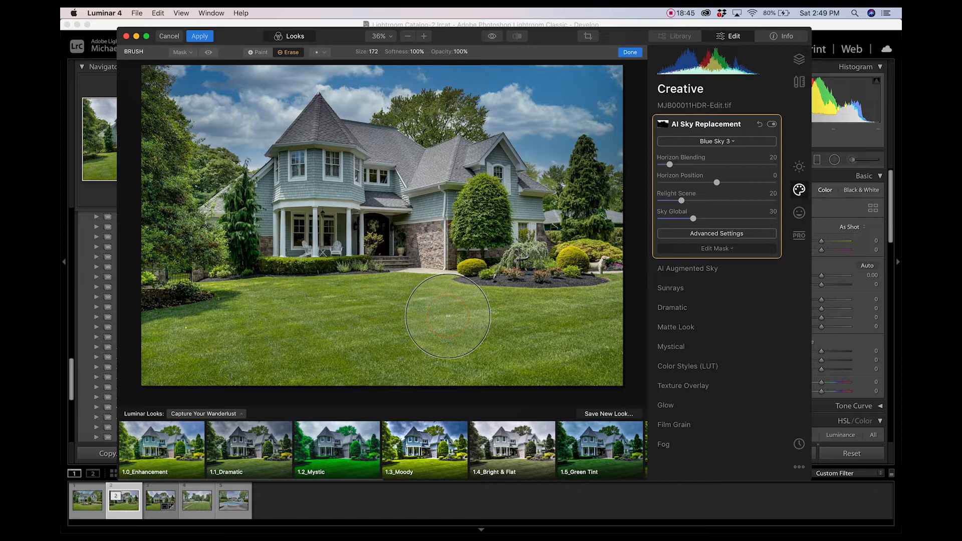
pyautogui.click(199, 36)
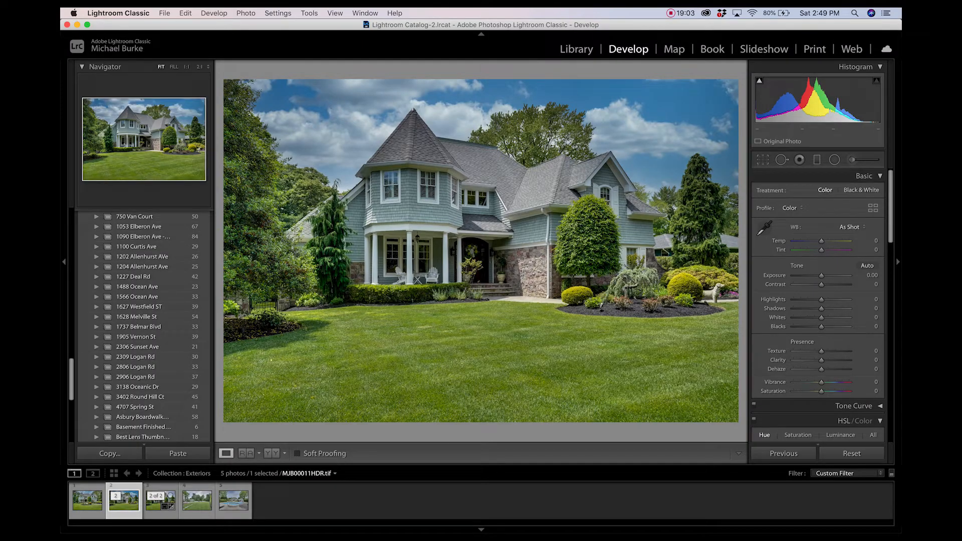
pyautogui.click(160, 500)
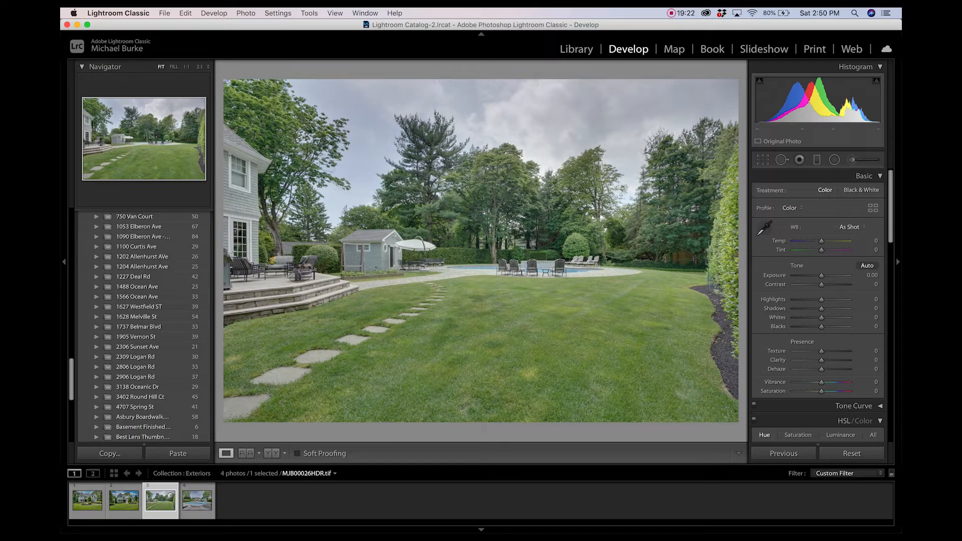
# Apply Auto tone to the backyard photo MJB00026HDR.tif and set Contrast to +35 and Highlights to −44
pyautogui.press('super+u')
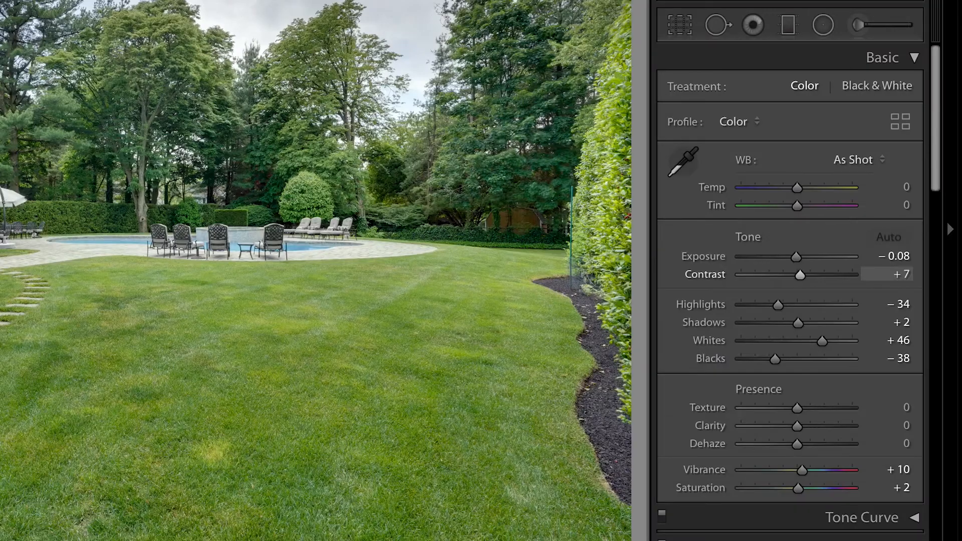
pyautogui.moveTo(801, 275); pyautogui.dragTo(804, 275)
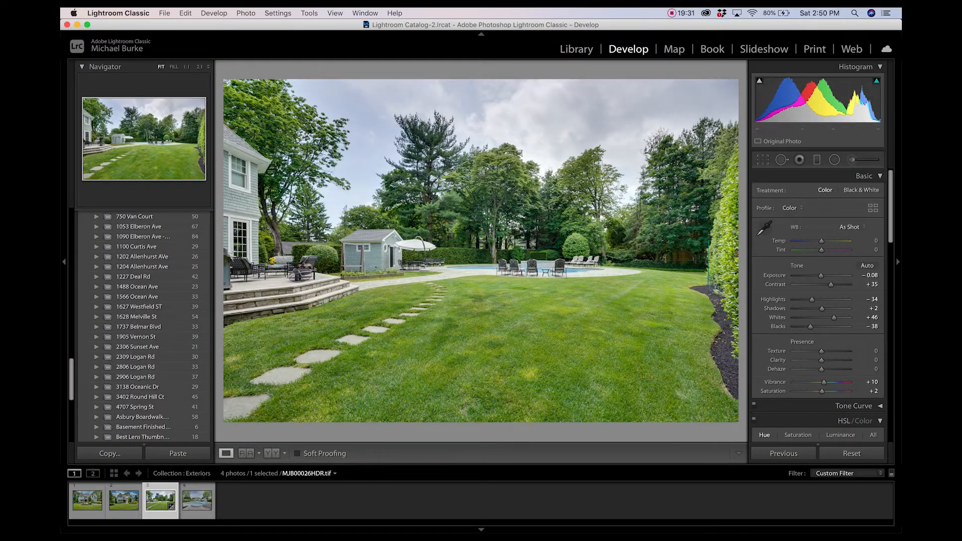
pyautogui.moveTo(812, 300); pyautogui.dragTo(810, 299)
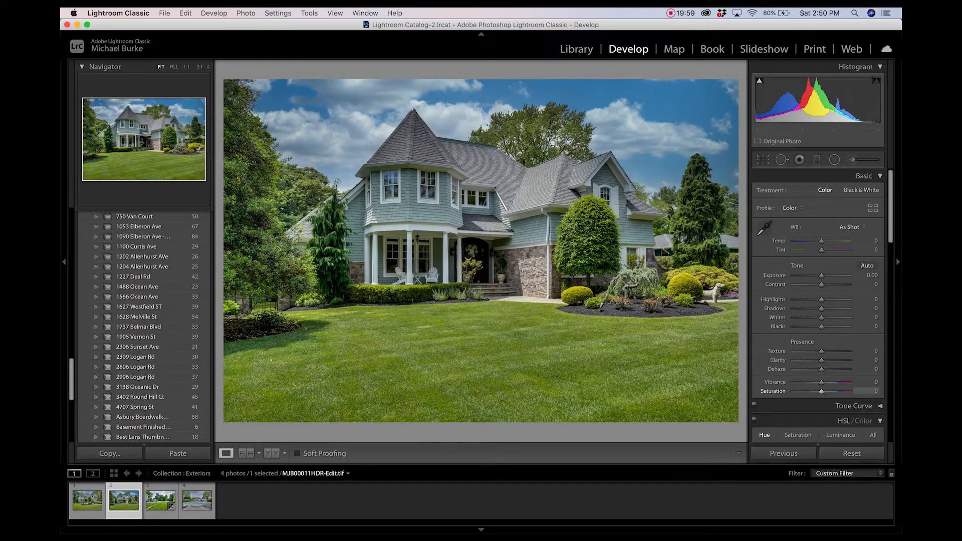
# Compare the backyard photo's look with the finished angled house photo MJB00011HDR-Edit.tif
pyautogui.press('Right')
pyautogui.press('Left')
pyautogui.press('Right')
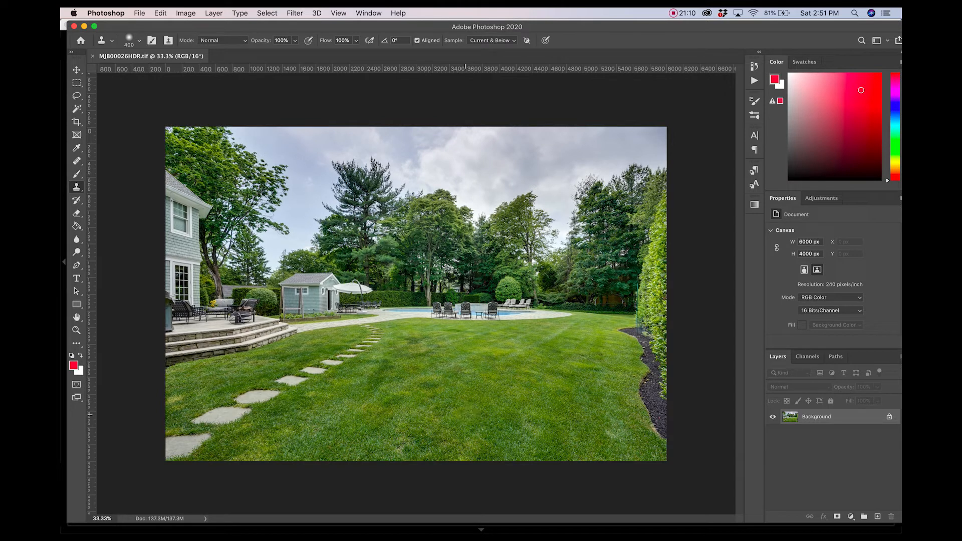
# Retouch the backyard lawn with the Clone Stamp in Photoshop and compare the edited copy with the original in Lightroom
pyautogui.click(506, 398)
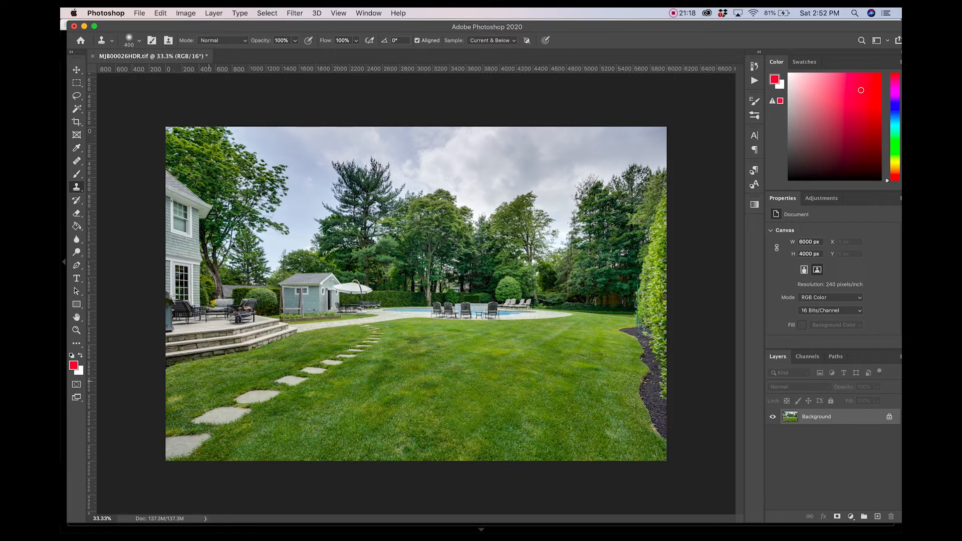
pyautogui.click(177, 399)
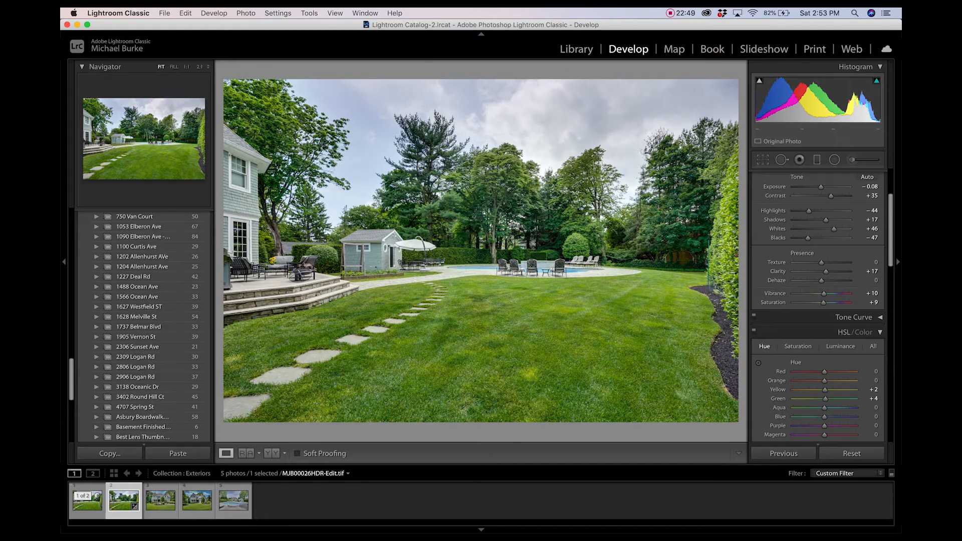
pyautogui.press('Left')
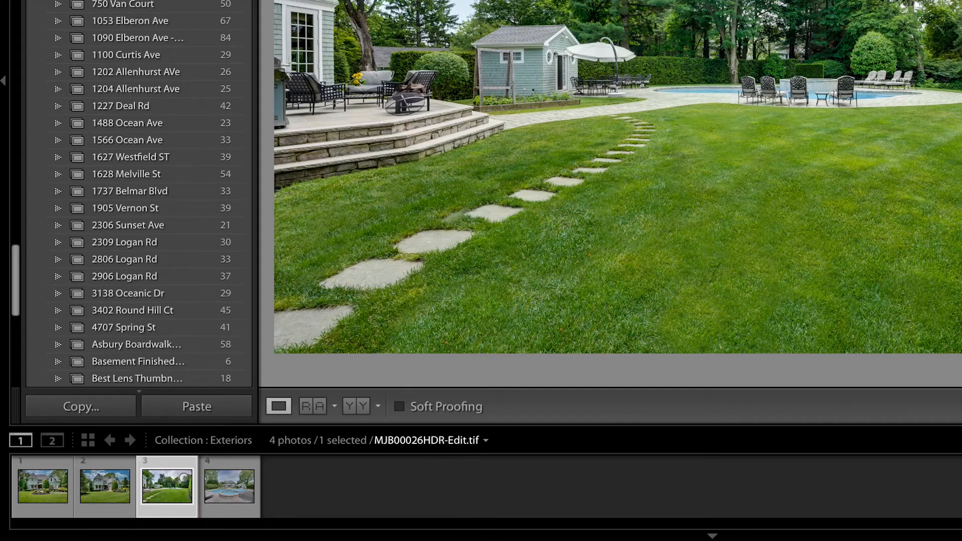
# Send the retouched backyard photo MJB00026HDR-Edit.tif to Luminar 4 for editing
pyautogui.rightClick(171, 474)
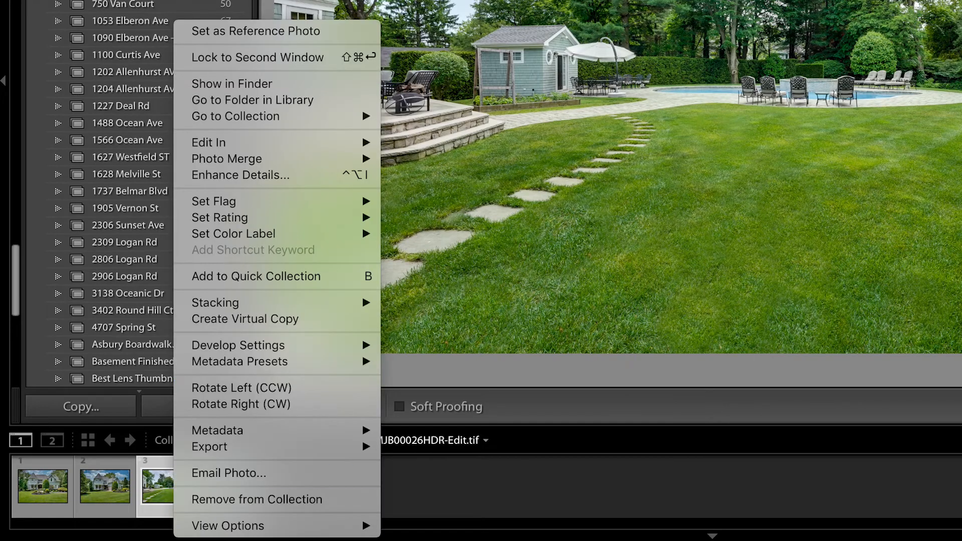
pyautogui.moveTo(301, 142)
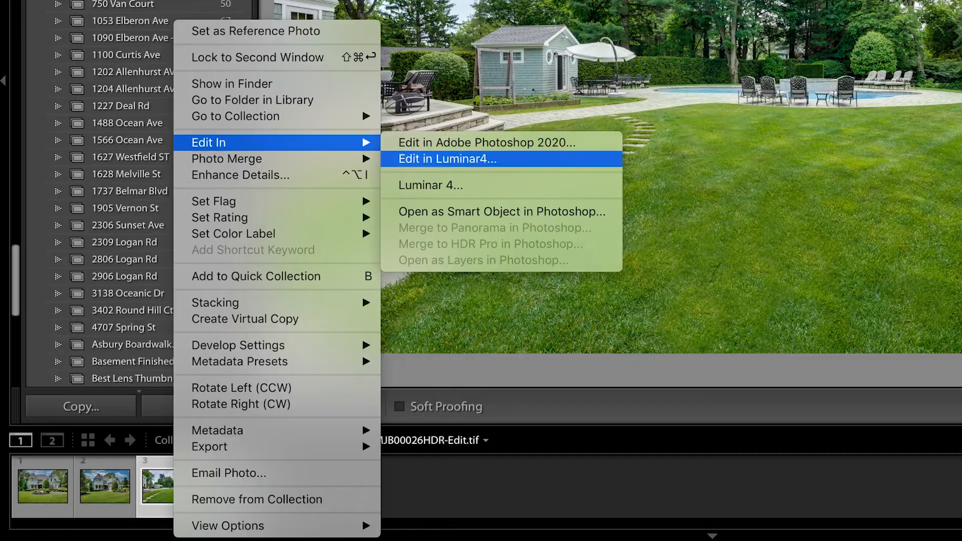
pyautogui.click(416, 185)
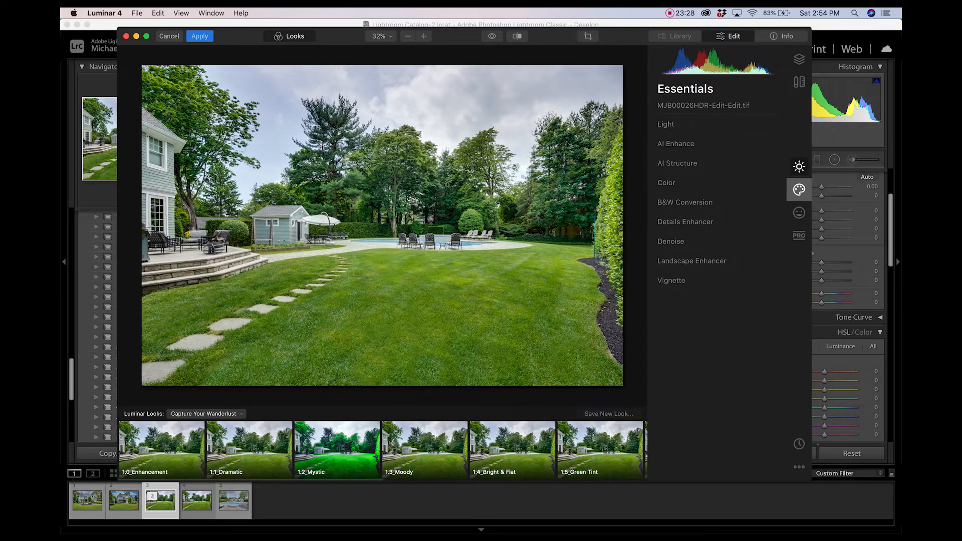
# Replace the backyard photo's sky with Blue Sky 3 using AI Sky Replacement
pyautogui.click(799, 190)
pyautogui.click(690, 124)
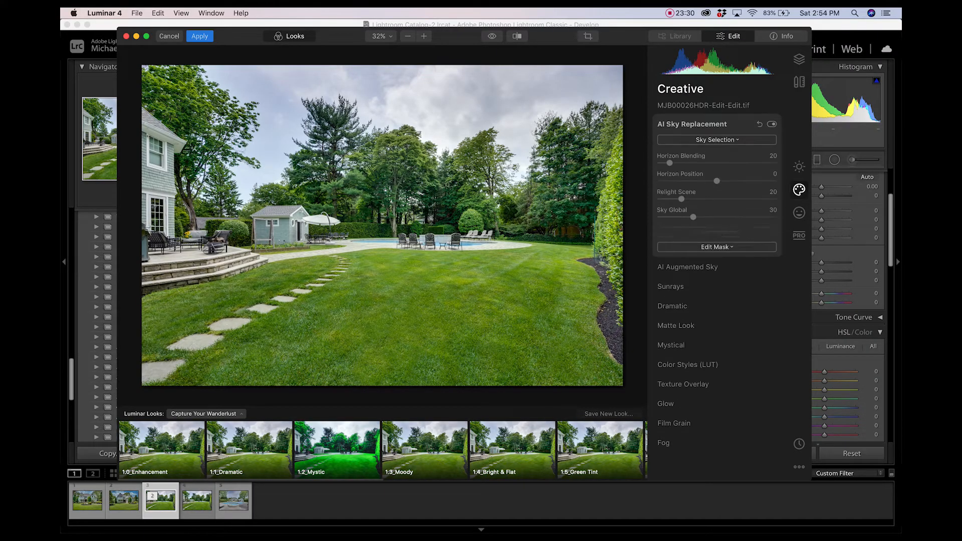
pyautogui.click(716, 141)
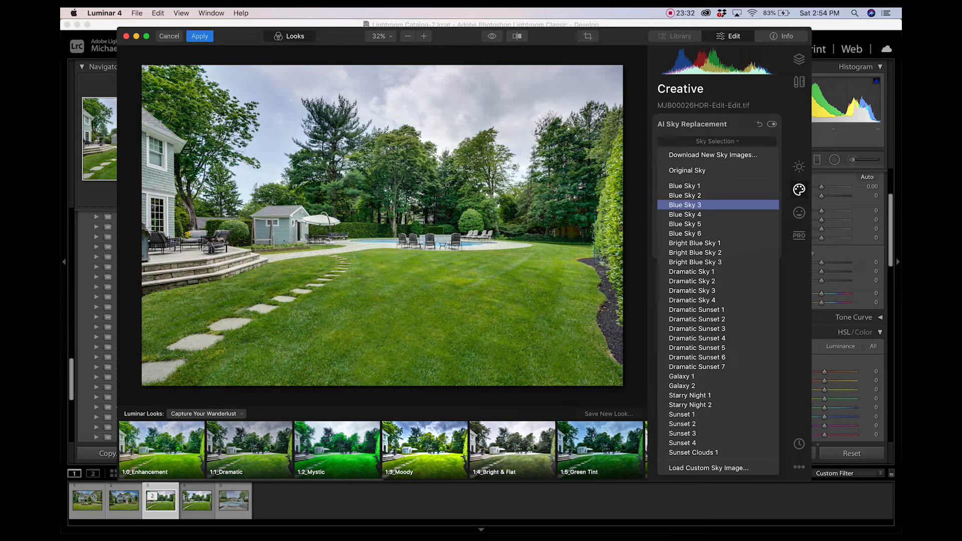
pyautogui.click(685, 205)
# Erase the sky replacement effect from the backyard's lawn and pool area with the mask brush, and apply the edit
pyautogui.click(717, 249)
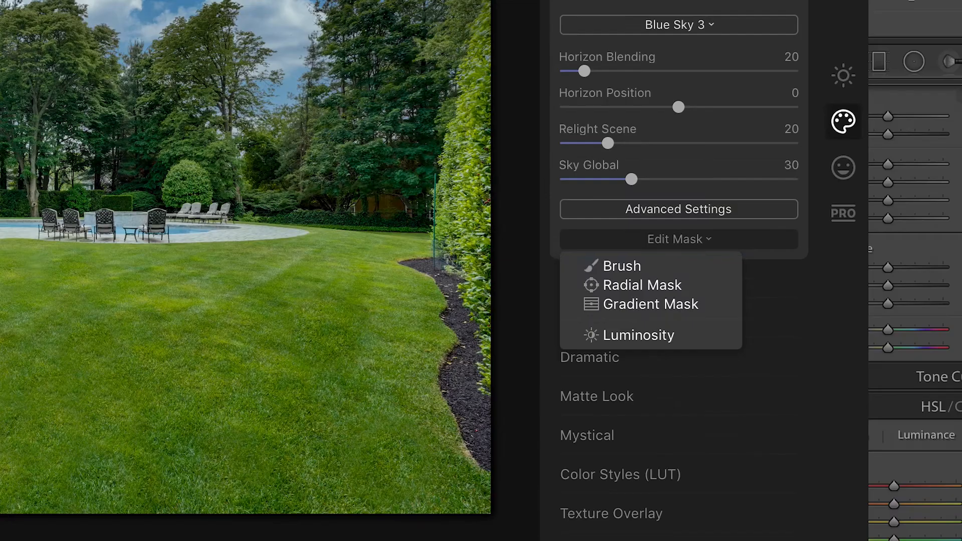
pyautogui.click(689, 261)
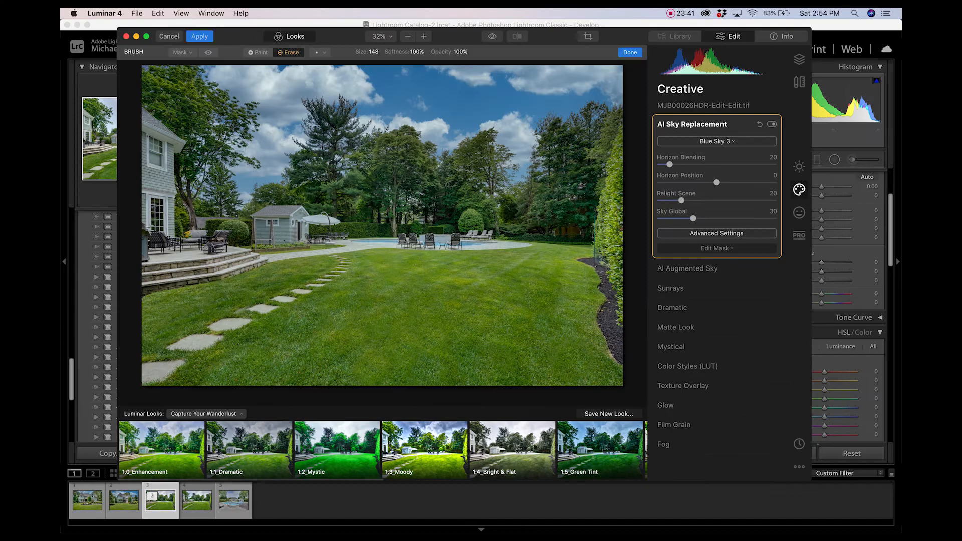
pyautogui.moveTo(388, 236)
pyautogui.mouseDown()
pyautogui.moveTo(324, 236)
pyautogui.moveTo(417, 218)
pyautogui.moveTo(395, 242)
pyautogui.moveTo(572, 226)
pyautogui.moveTo(593, 186)
pyautogui.moveTo(586, 264)
pyautogui.moveTo(402, 268)
pyautogui.mouseUp()
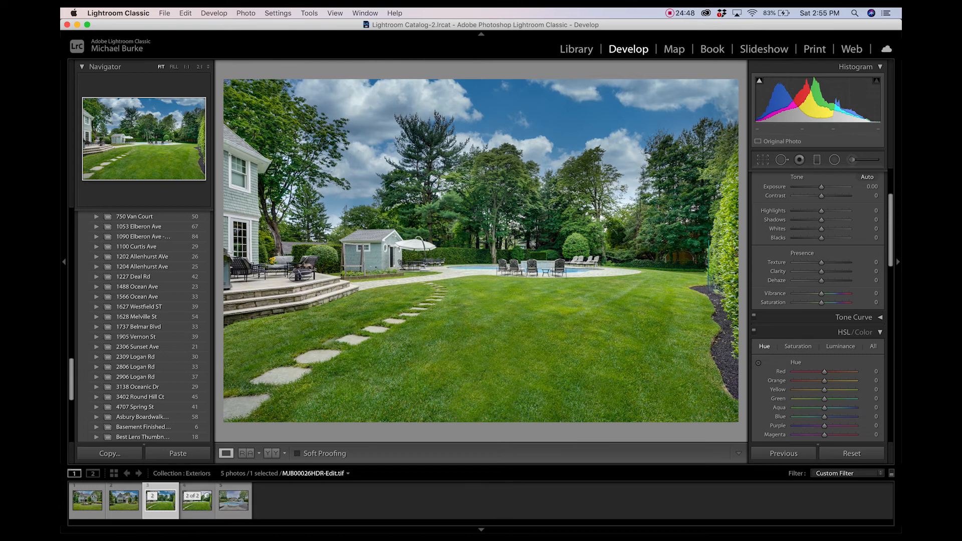
# Compare the backyard photo with and without the new sky in Lightroom, and remove the cloudy-sky version from the collection
pyautogui.click(197, 500)
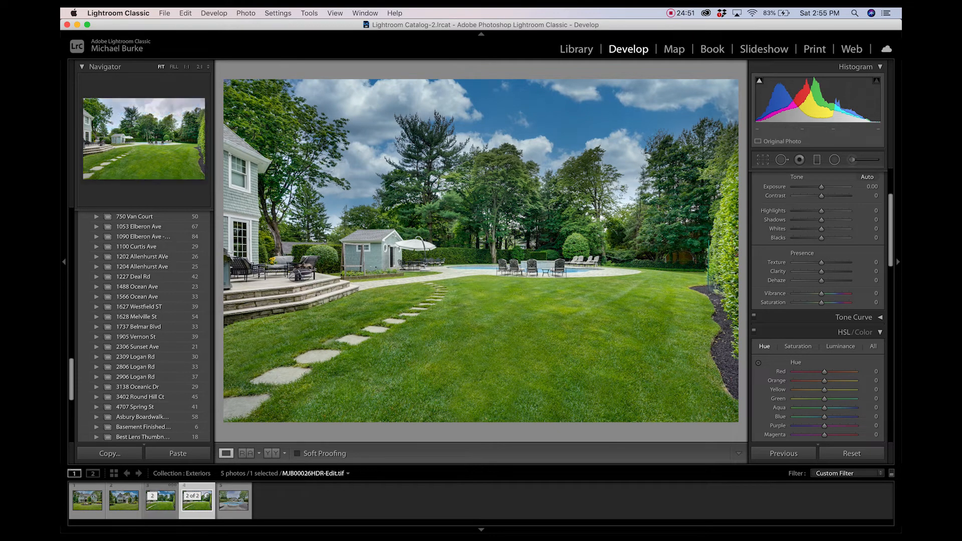
pyautogui.click(161, 500)
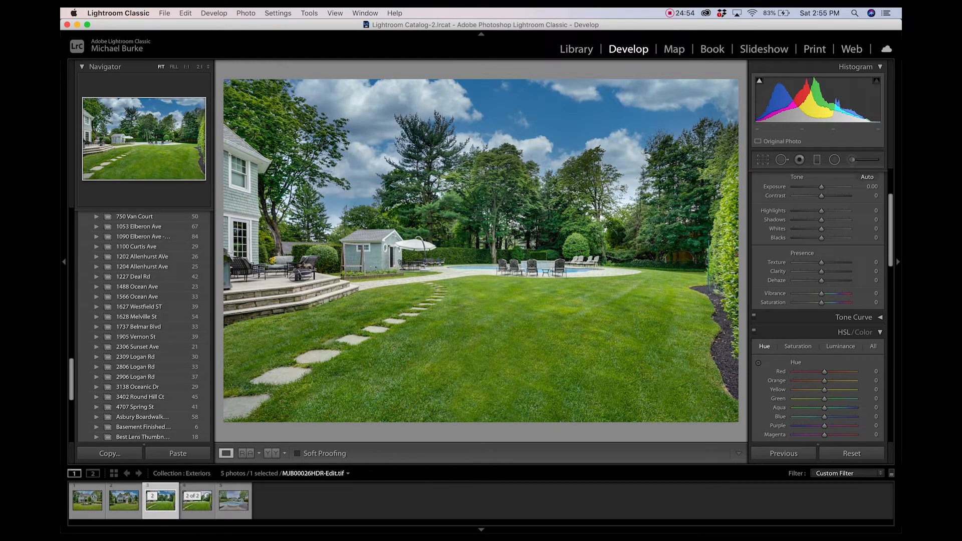
pyautogui.click(197, 501)
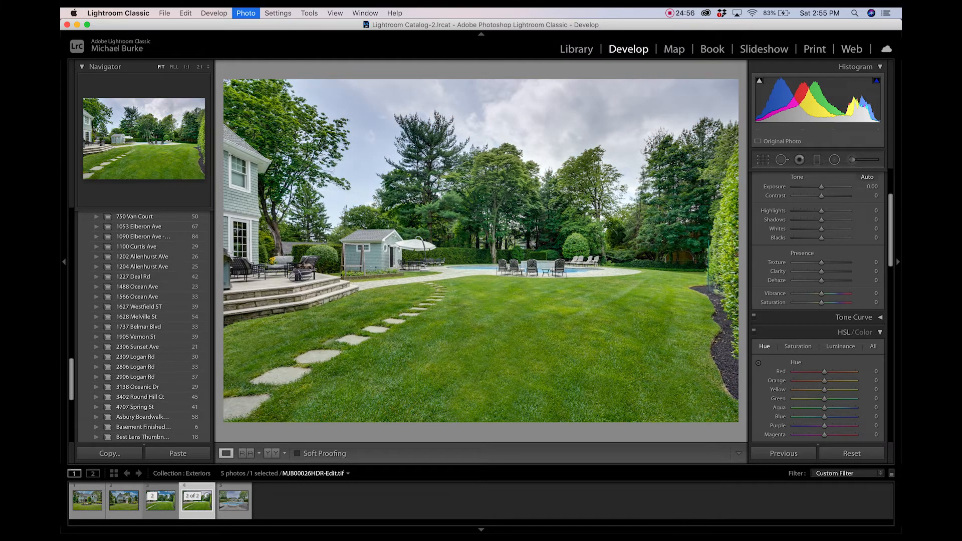
pyautogui.press('Delete')
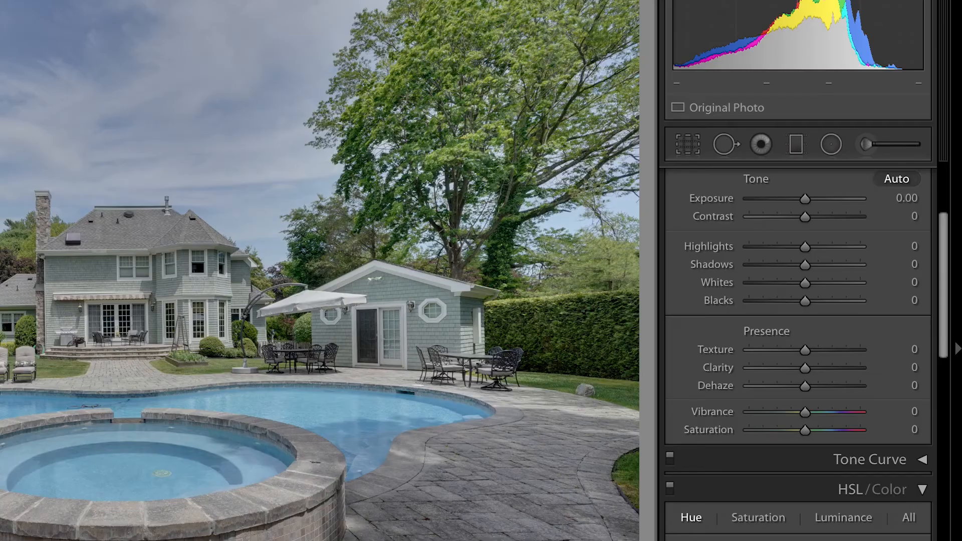
# Apply Auto tone to the pool photo MJB00036HDR.tif, setting Contrast +47, Highlights −29, Shadows +25, Blacks −40 and Exposure 0.00
pyautogui.click(897, 178)
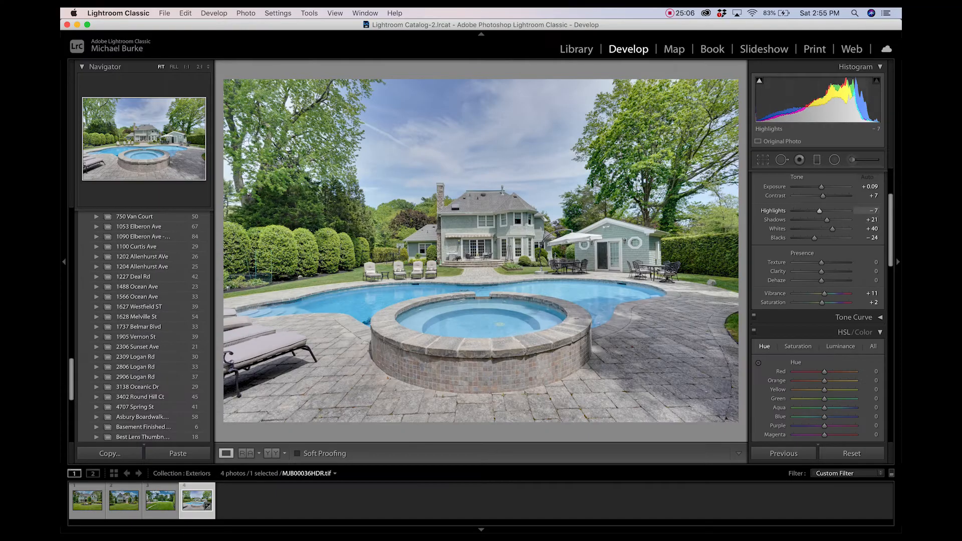
pyautogui.moveTo(820, 211); pyautogui.dragTo(813, 211)
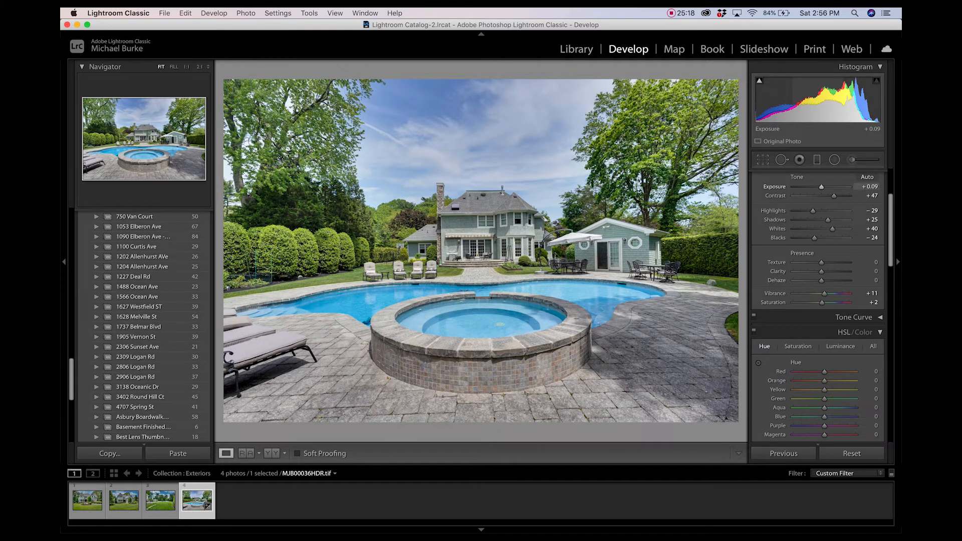
pyautogui.doubleClick(821, 187)
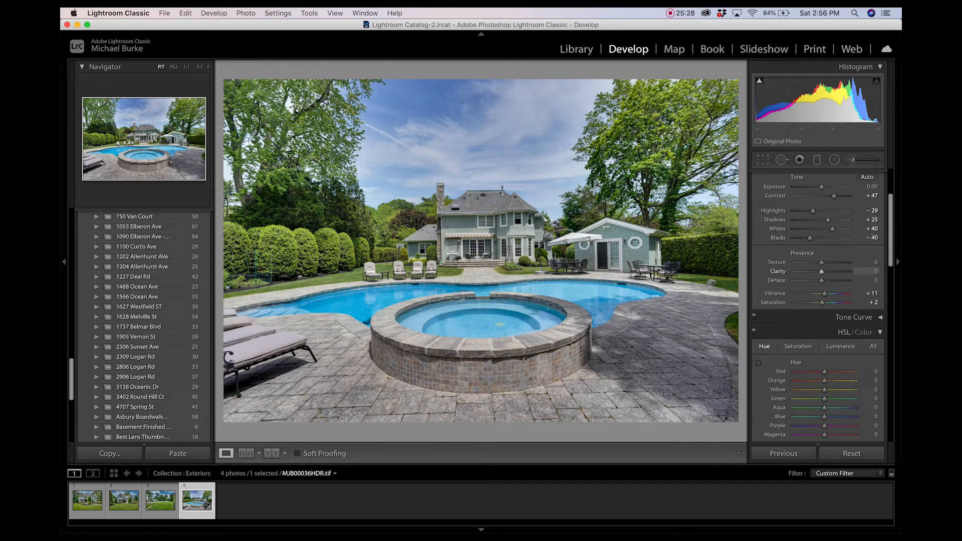
# Set the pool photo's Clarity to +16 and fine-tune its Shadows
pyautogui.moveTo(822, 271); pyautogui.dragTo(827, 272)
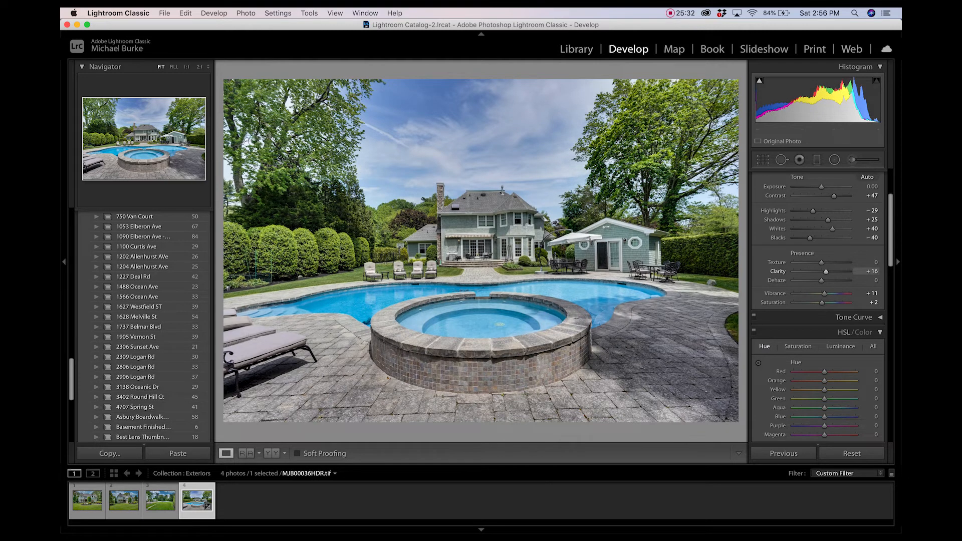
pyautogui.moveTo(828, 220); pyautogui.dragTo(831, 220)
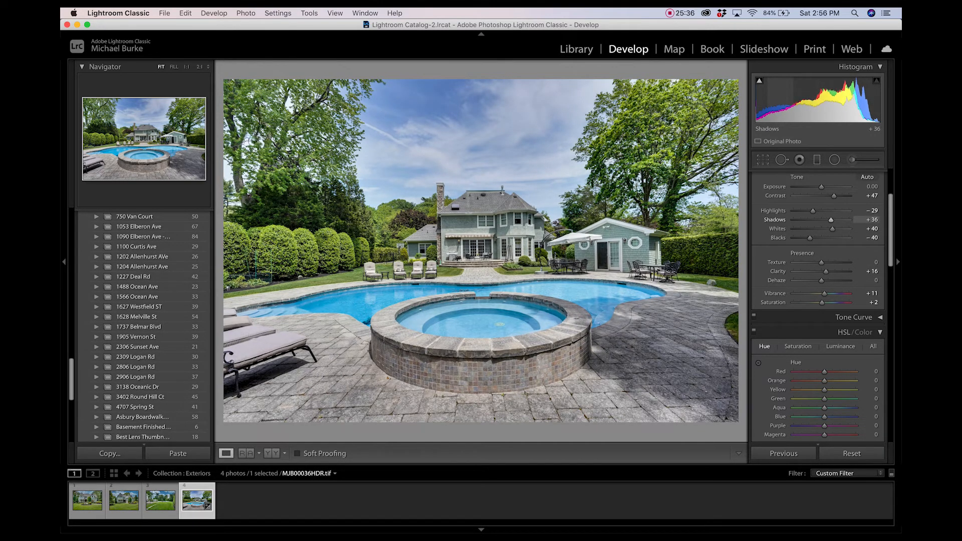
pyautogui.moveTo(832, 220); pyautogui.dragTo(830, 219)
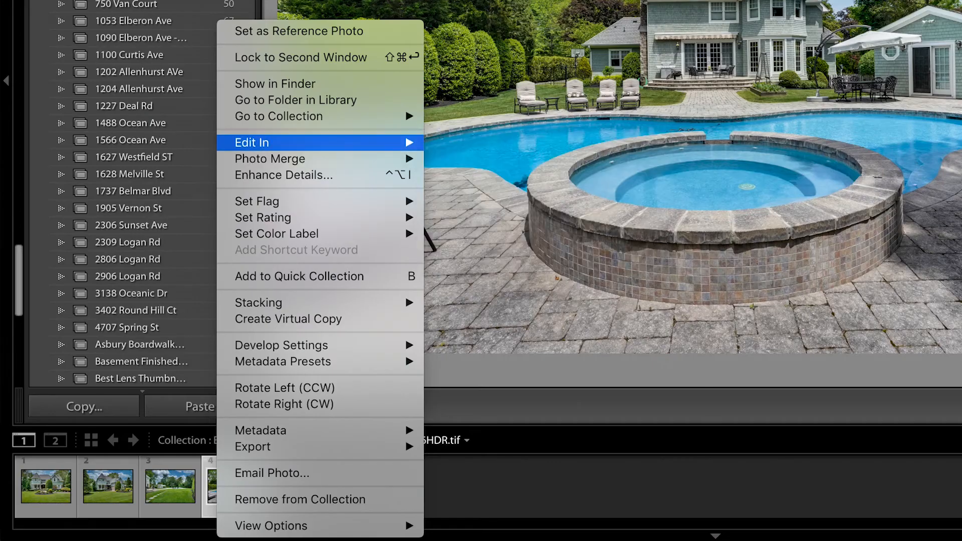
# Send the pool photo MJB00036HDR.tif to Luminar 4 for editing
pyautogui.moveTo(351, 142)
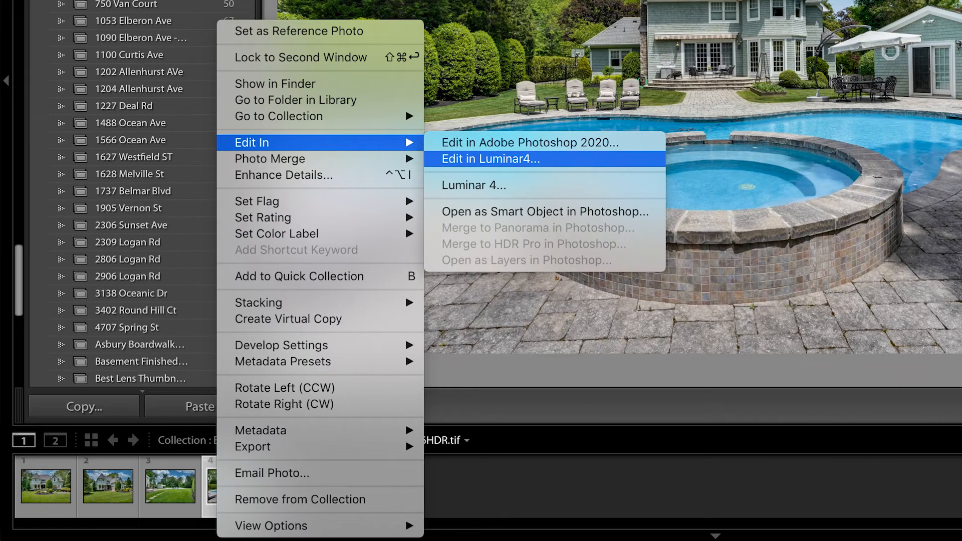
pyautogui.click(489, 184)
pyautogui.press('Return')
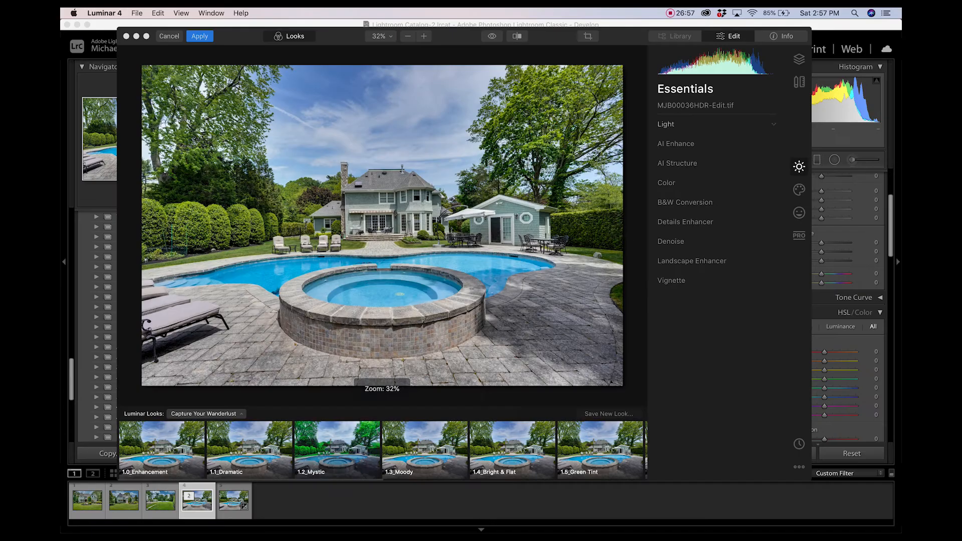
# Replace the pool photo's sky with Blue Sky 3 using AI Sky Replacement
pyautogui.click(799, 190)
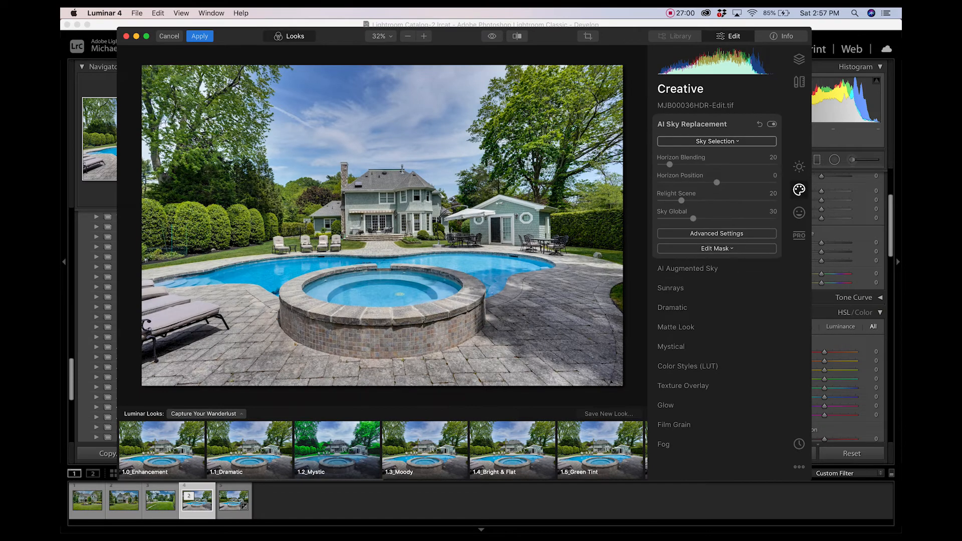
pyautogui.click(717, 142)
pyautogui.click(685, 205)
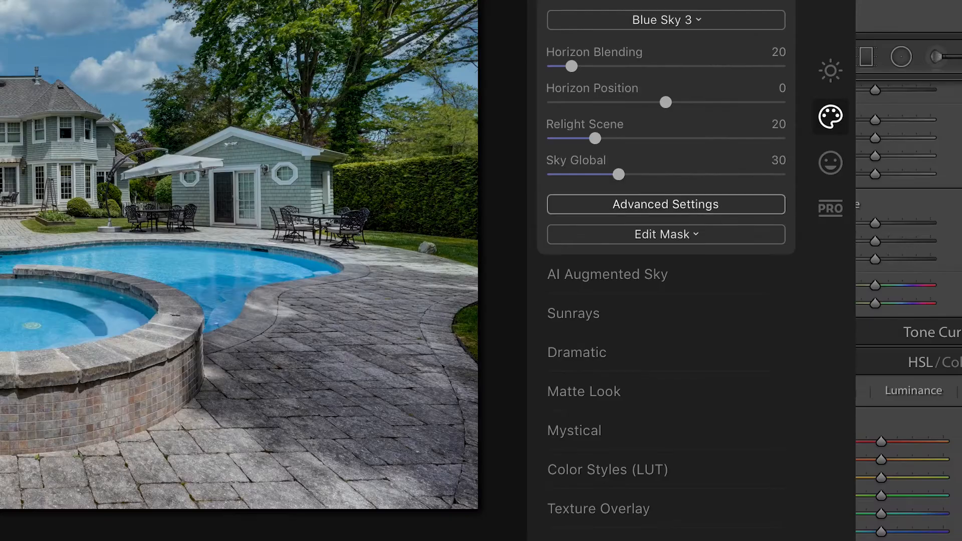
# Erase the sky replacement effect from the pool photo's hedges, pool and patio with the mask brush, and apply the edit
pyautogui.click(717, 249)
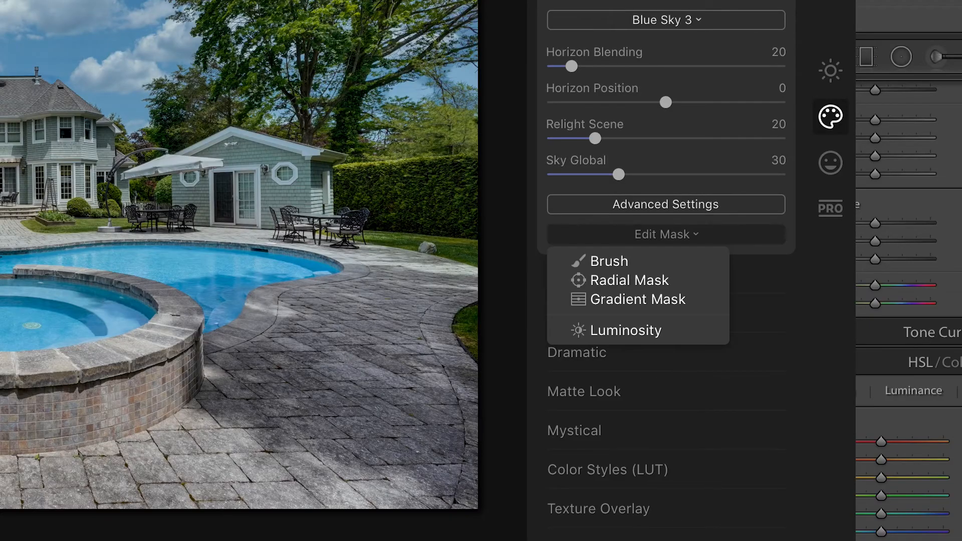
pyautogui.click(686, 262)
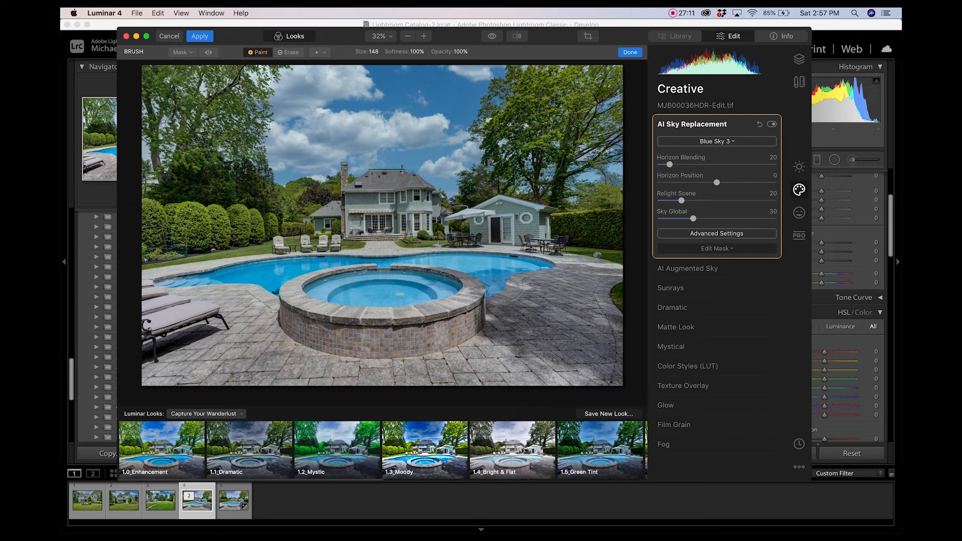
pyautogui.click(288, 52)
pyautogui.moveTo(217, 202)
pyautogui.mouseDown()
pyautogui.moveTo(199, 222)
pyautogui.moveTo(200, 213)
pyautogui.moveTo(205, 202)
pyautogui.moveTo(193, 272)
pyautogui.mouseUp()
pyautogui.moveTo(407, 284)
pyautogui.mouseDown()
pyautogui.moveTo(299, 301)
pyautogui.moveTo(420, 286)
pyautogui.moveTo(361, 249)
pyautogui.moveTo(371, 214)
pyautogui.moveTo(403, 218)
pyautogui.moveTo(434, 240)
pyautogui.moveTo(513, 241)
pyautogui.moveTo(536, 207)
pyautogui.moveTo(536, 185)
pyautogui.moveTo(522, 262)
pyautogui.moveTo(565, 242)
pyautogui.moveTo(605, 242)
pyautogui.moveTo(595, 234)
pyautogui.moveTo(609, 294)
pyautogui.moveTo(534, 299)
pyautogui.moveTo(391, 334)
pyautogui.moveTo(536, 357)
pyautogui.moveTo(603, 347)
pyautogui.moveTo(416, 362)
pyautogui.moveTo(143, 334)
pyautogui.moveTo(130, 252)
pyautogui.mouseUp()
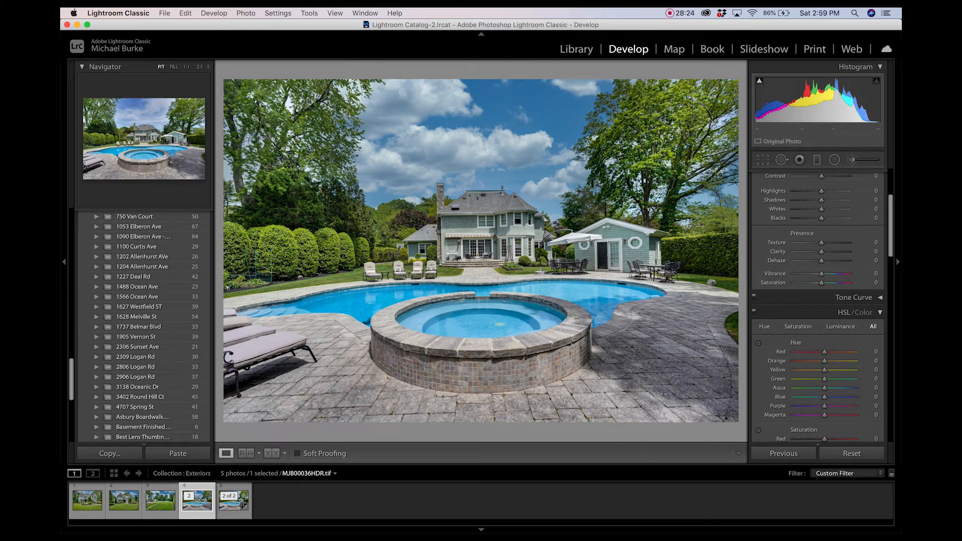
# Remove the pool photo version without the new sky from the collection, and review the four finished exteriors in order
pyautogui.click(233, 500)
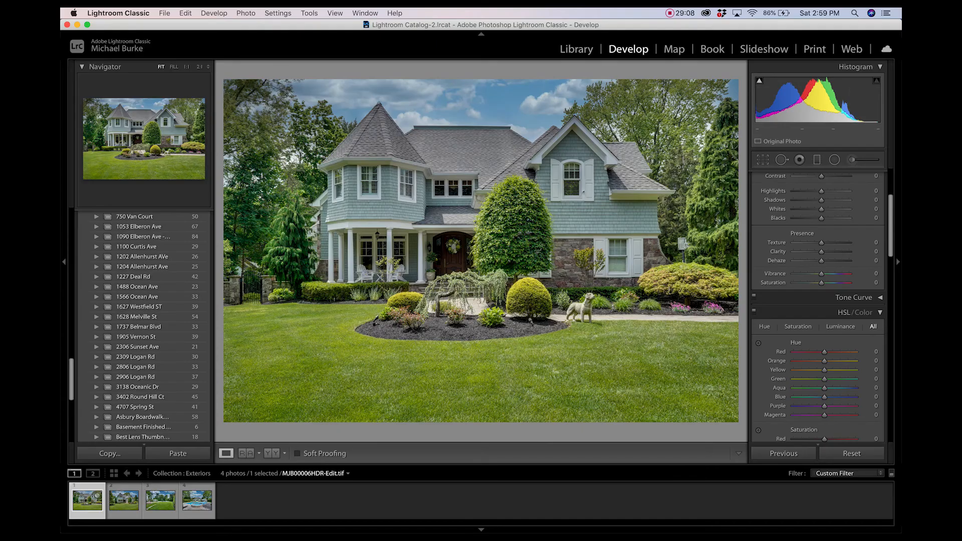
pyautogui.press('Right')
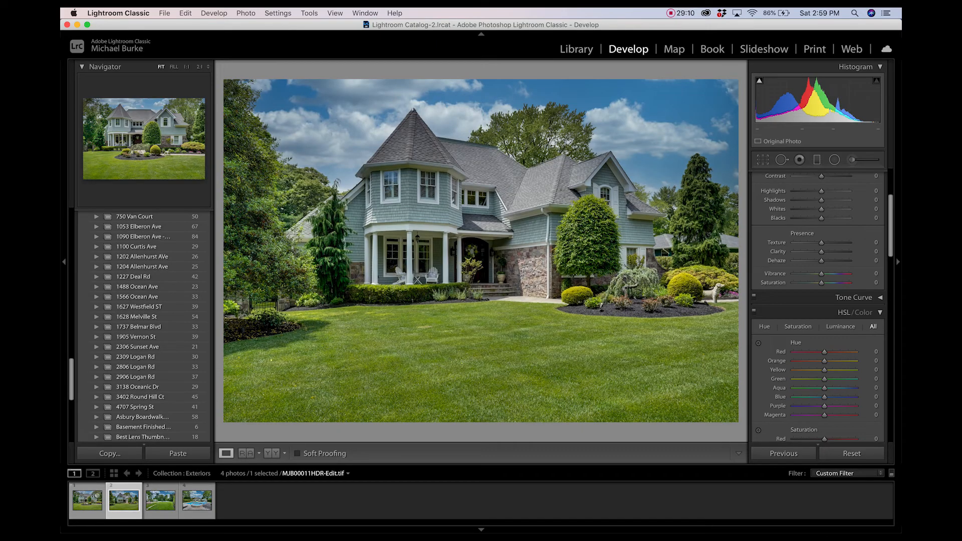
pyautogui.press('Right')
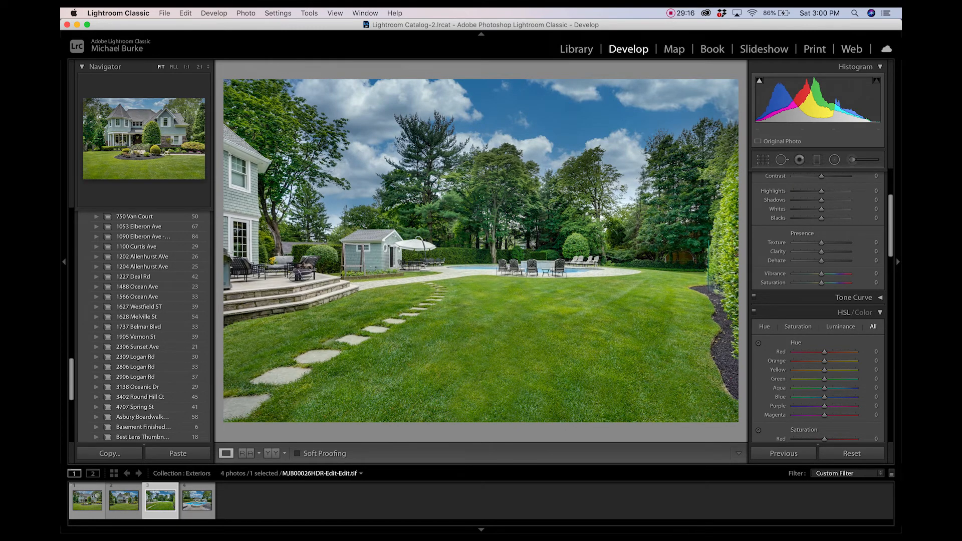
pyautogui.press('Right')
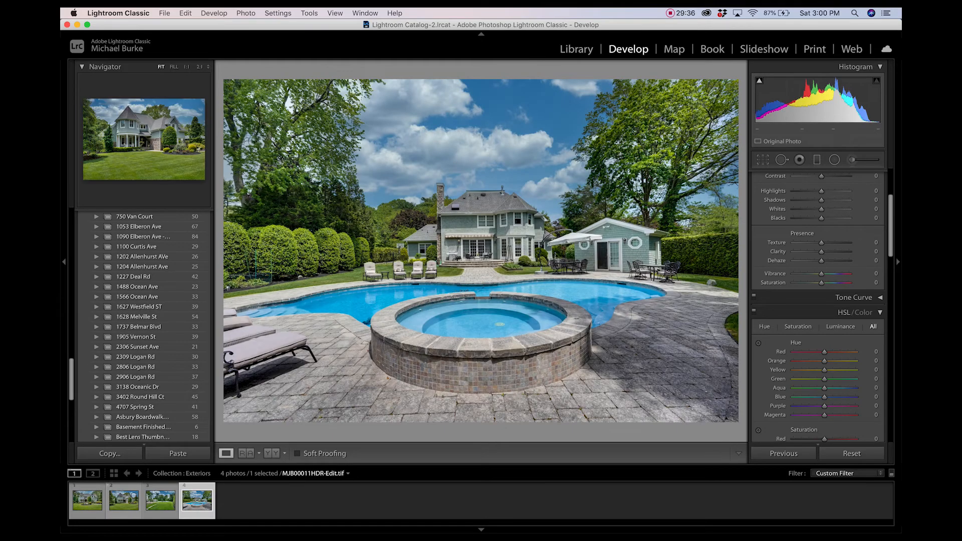
# Start exporting all four finished exteriors and browse to the desktop folder Editing Exterior Photos for the export location
pyautogui.press('super+a')
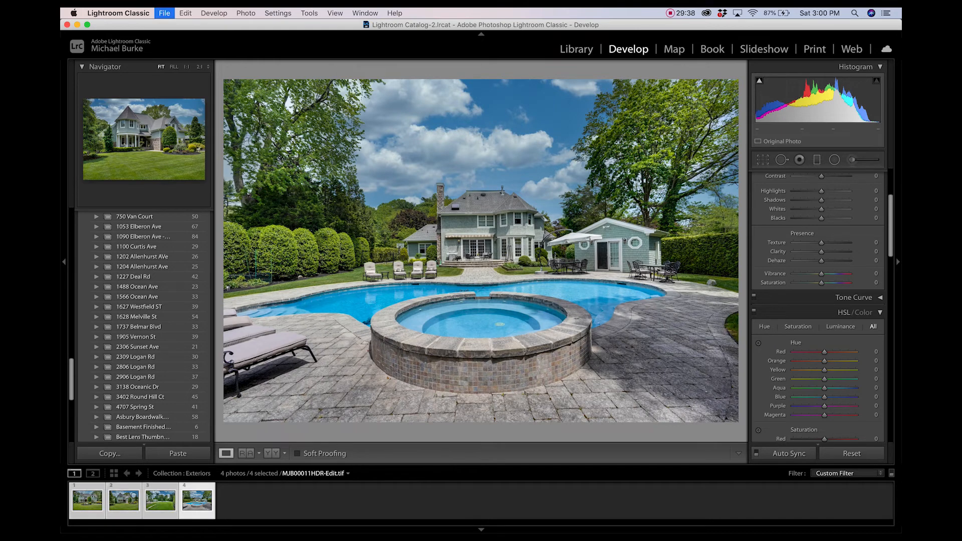
pyautogui.press('shift+super+e')
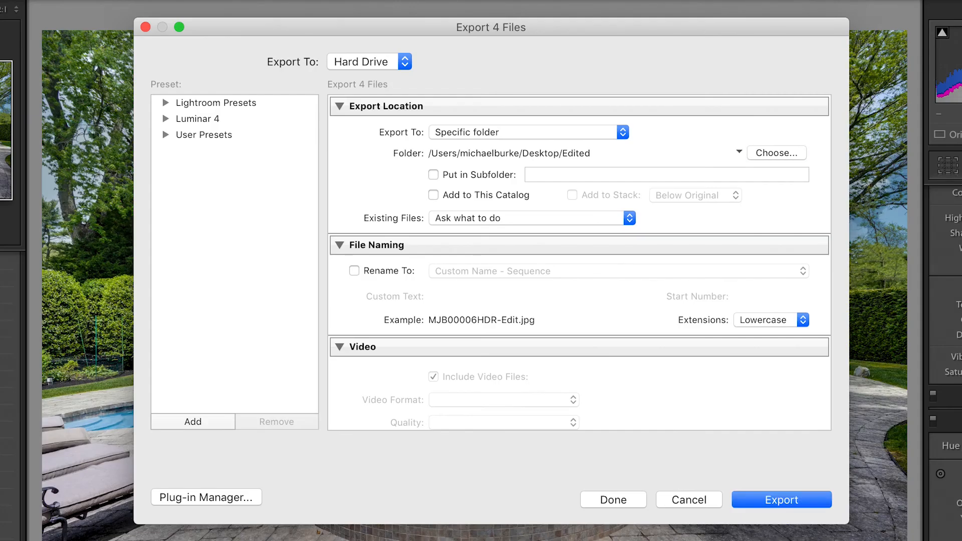
pyautogui.click(661, 152)
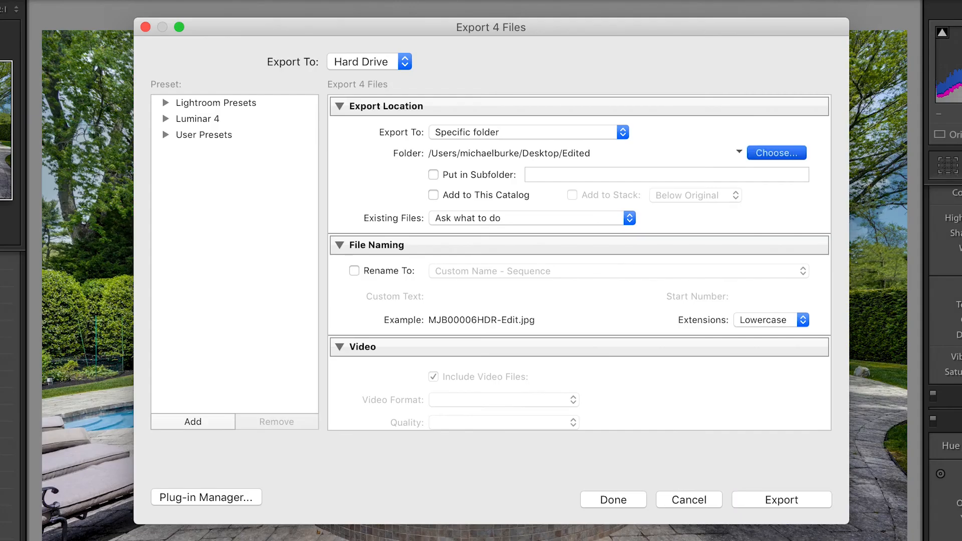
pyautogui.click(183, 280)
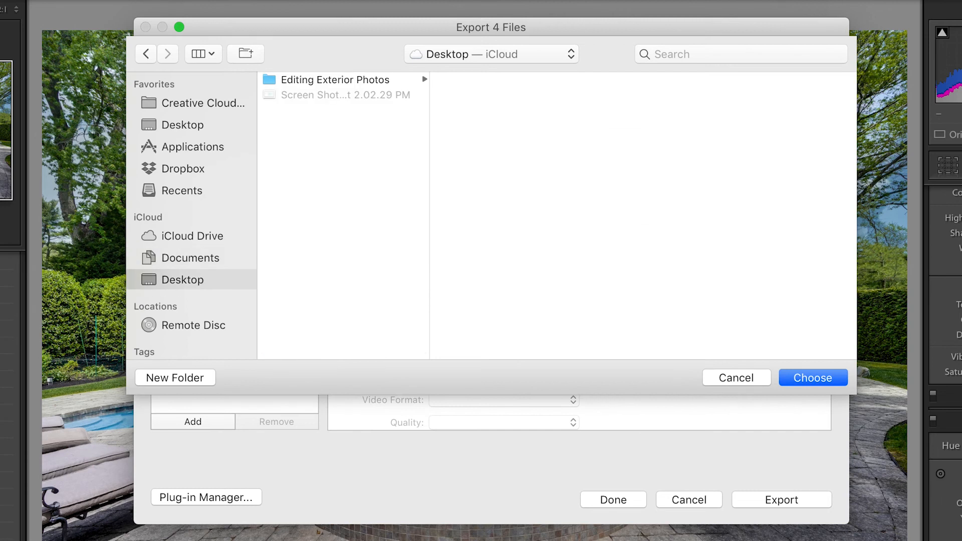
pyautogui.click(335, 79)
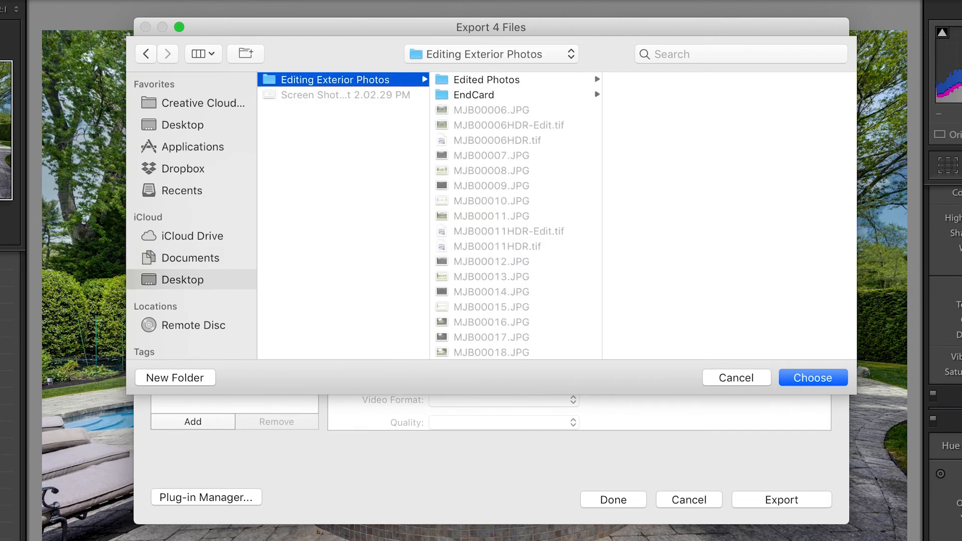